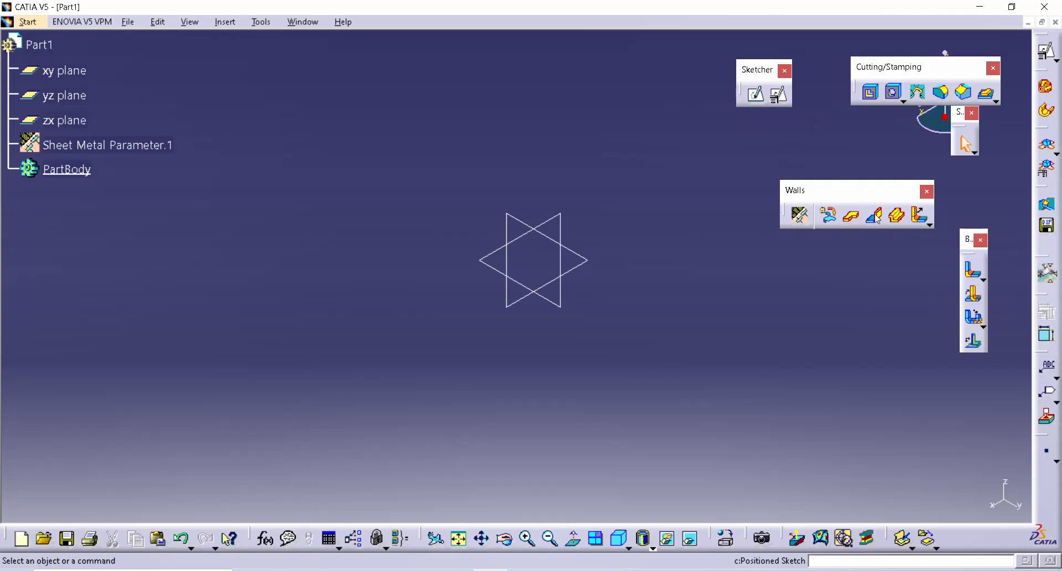
Step: Start a positioned sketch on the xy plane with Reverse H and Swap enabled for its orientation
click(930, 225)
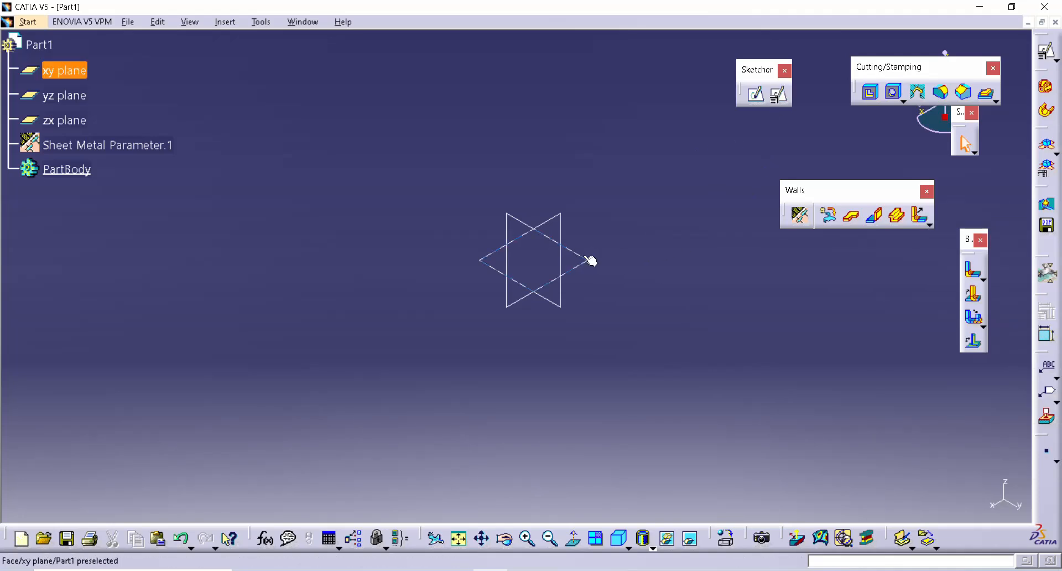
click(778, 94)
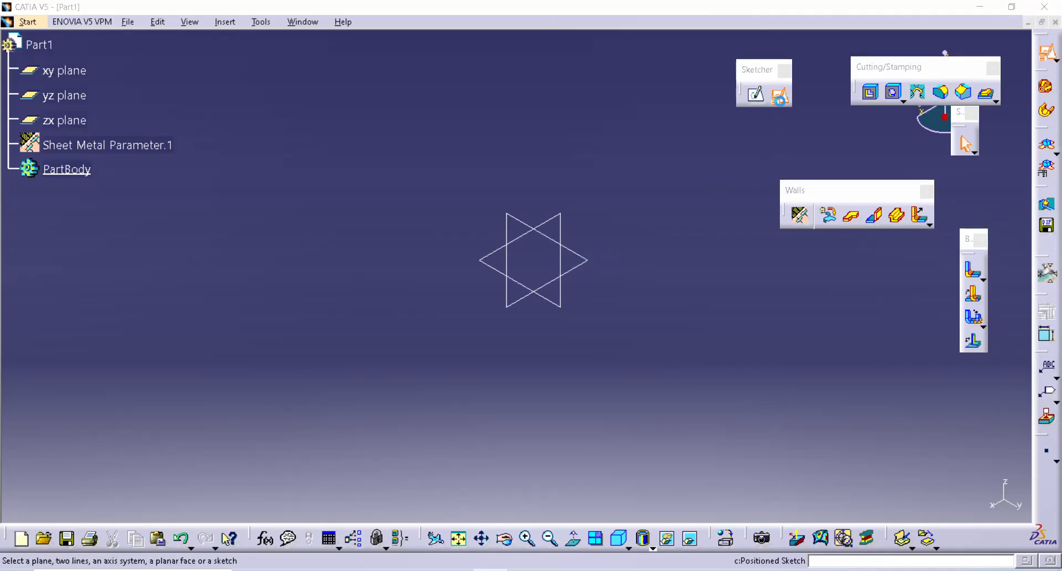
click(588, 259)
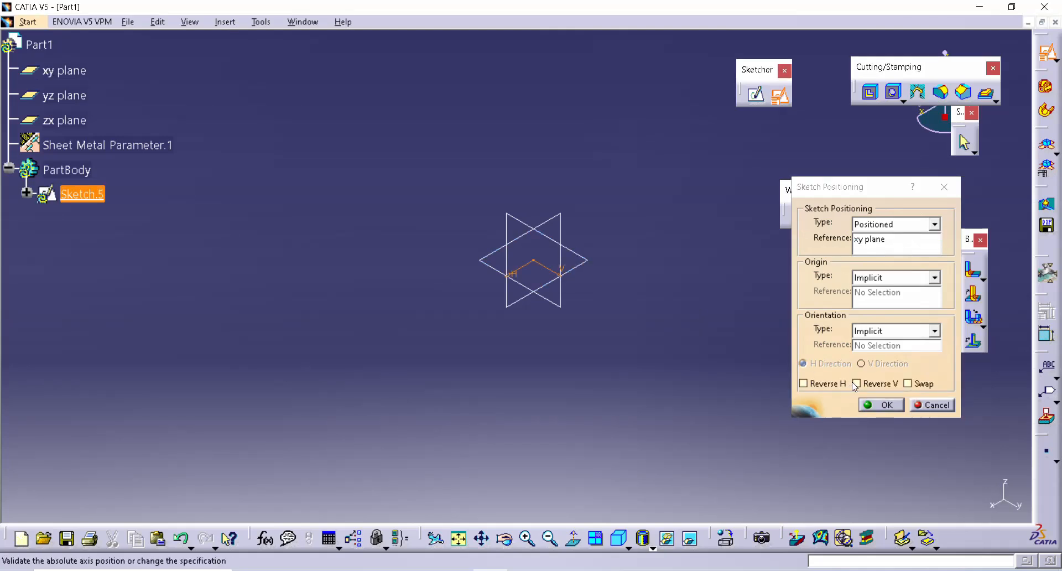
click(867, 385)
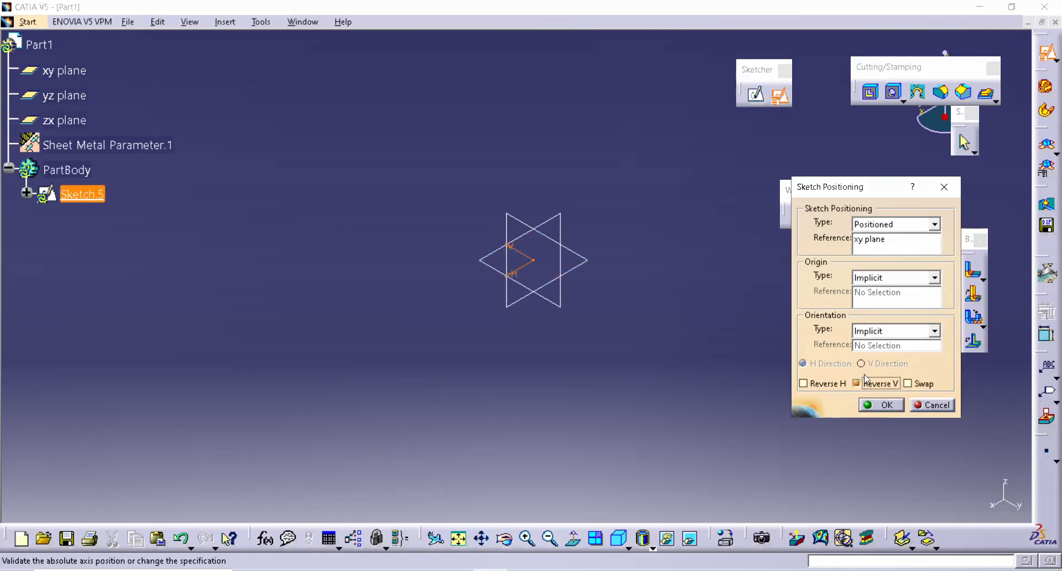
click(923, 385)
click(846, 384)
click(880, 383)
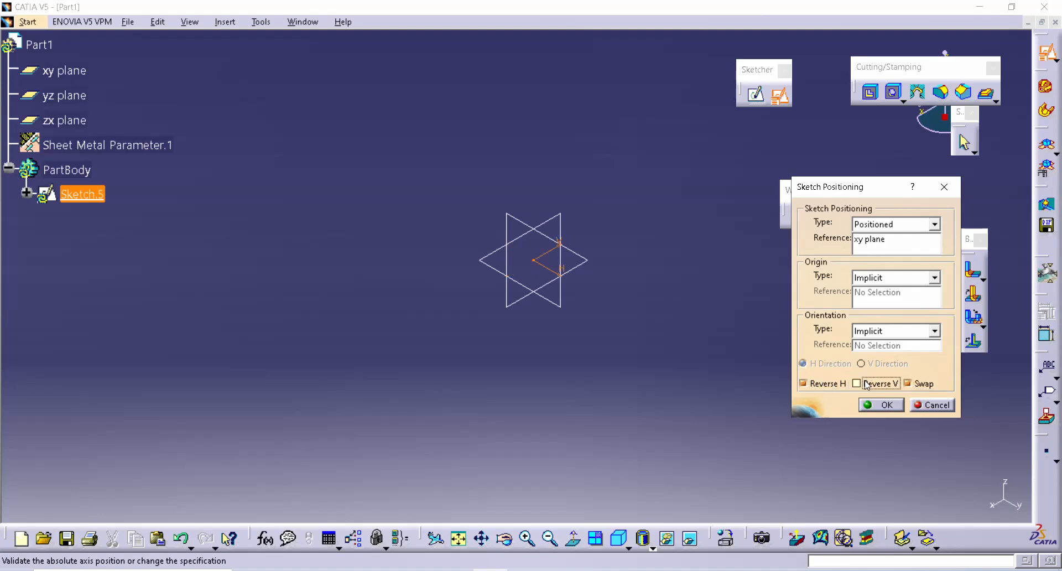
click(882, 406)
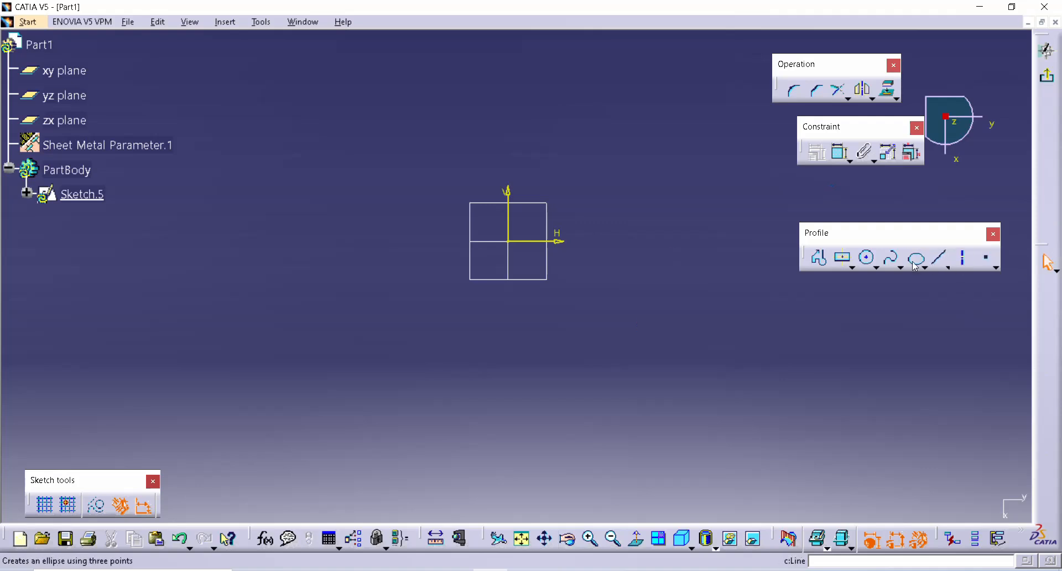
Step: Sketch a centered rectangle about the origin, about 145 mm wide and 50 mm high
click(848, 260)
click(508, 241)
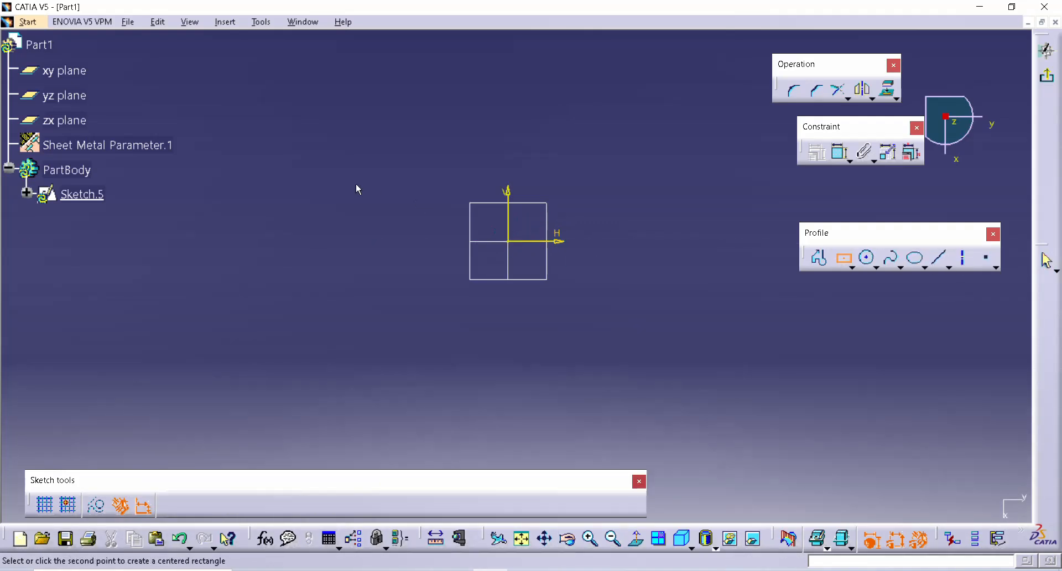
click(285, 164)
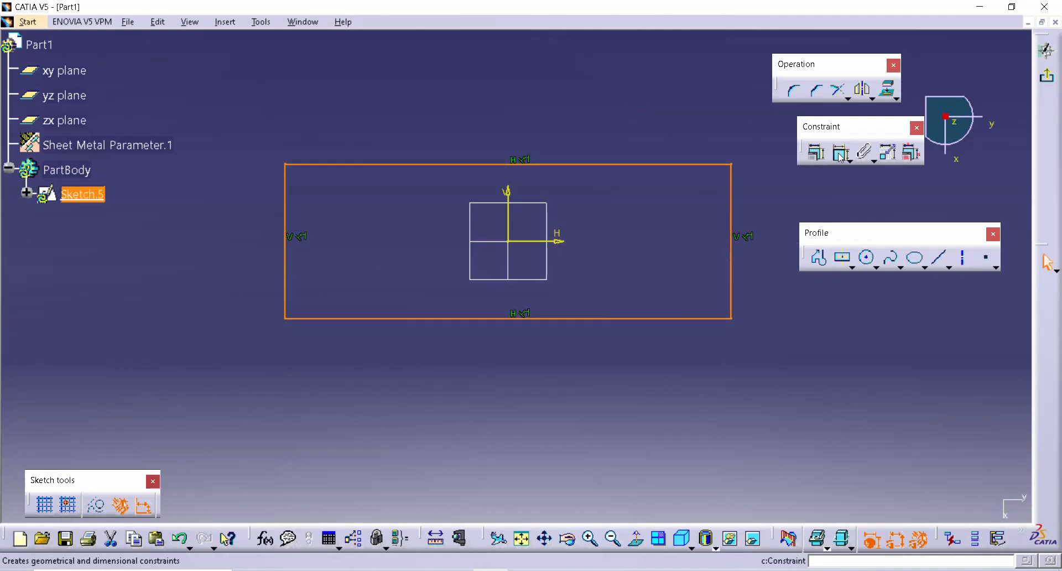
Step: Dimension the rectangle's upper horizontal edge and set its length to 100 mm
click(544, 164)
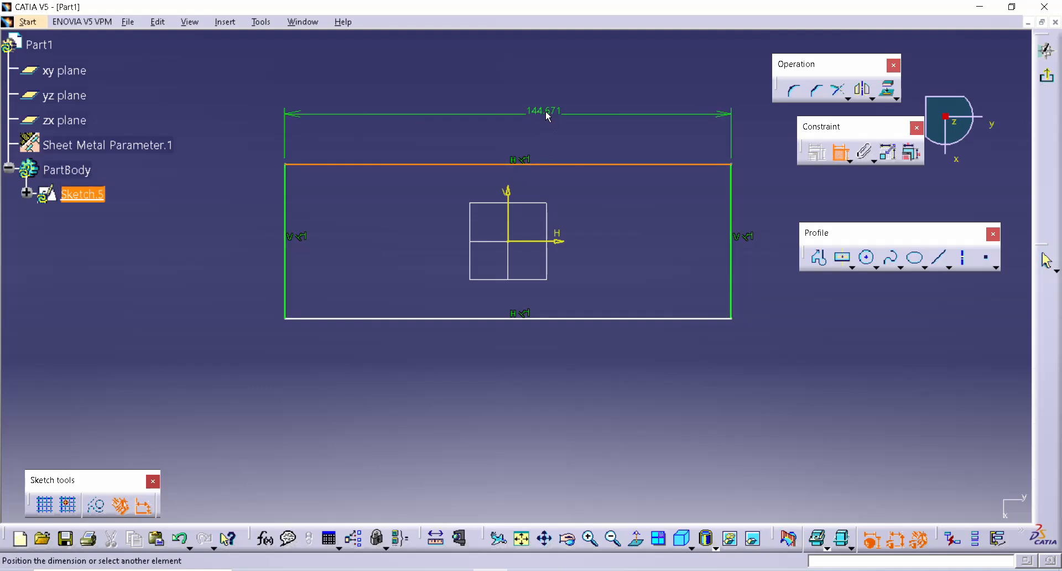
click(555, 112)
double_click(556, 112)
text(100)
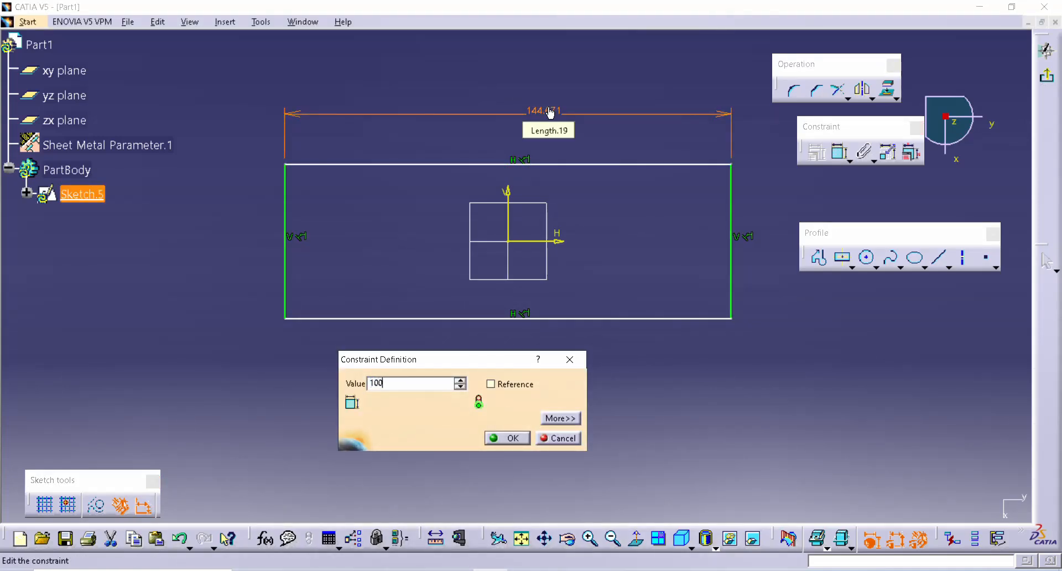
key(Return)
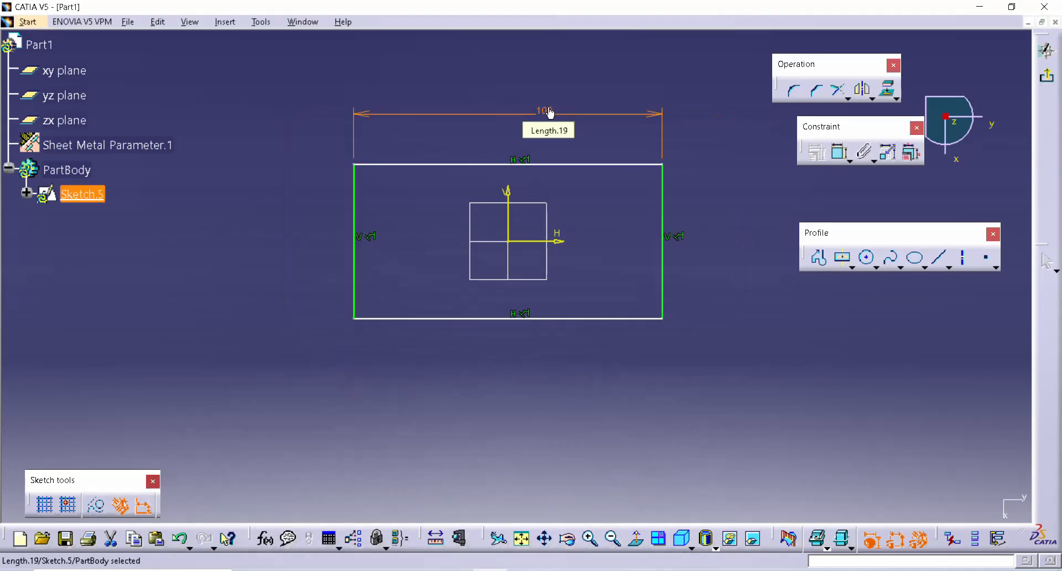
Step: Dimension the rectangle's right vertical edge and set its length to 50 mm
click(841, 152)
click(664, 182)
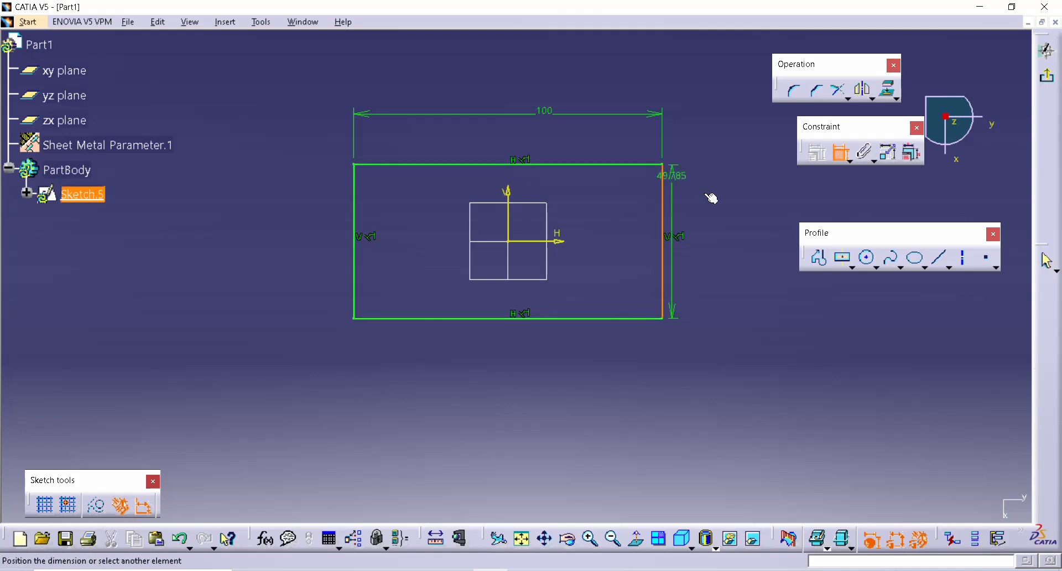
click(706, 194)
double_click(685, 176)
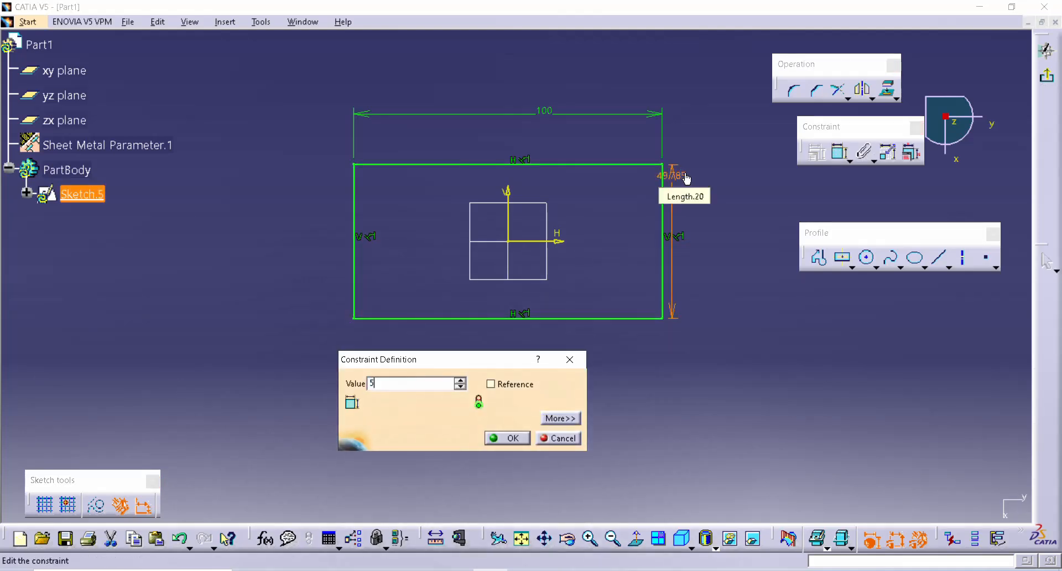
key(Escape)
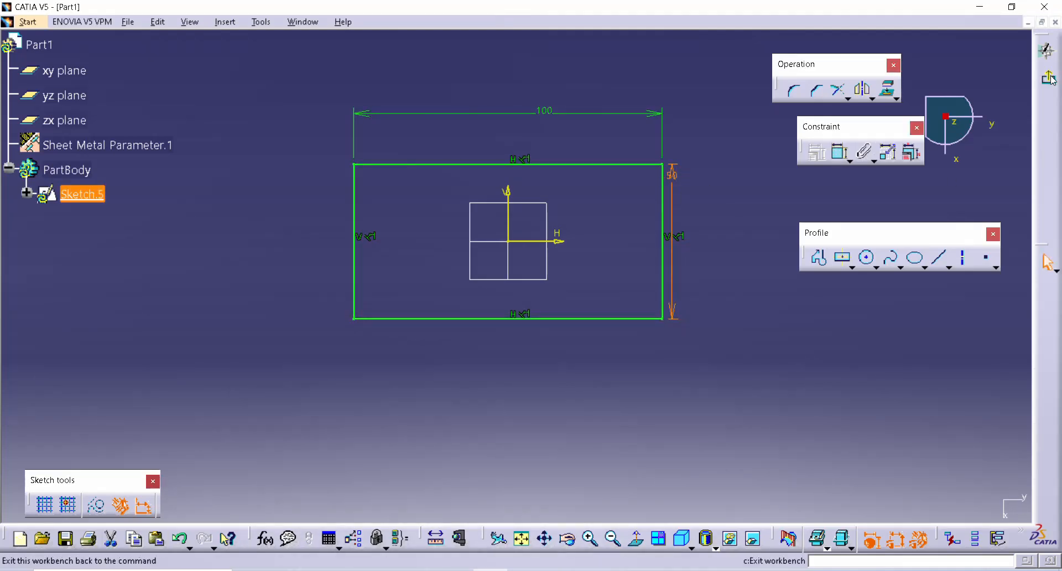
Step: Exit the rectangle sketch and create a sheet metal wall from it
click(1050, 78)
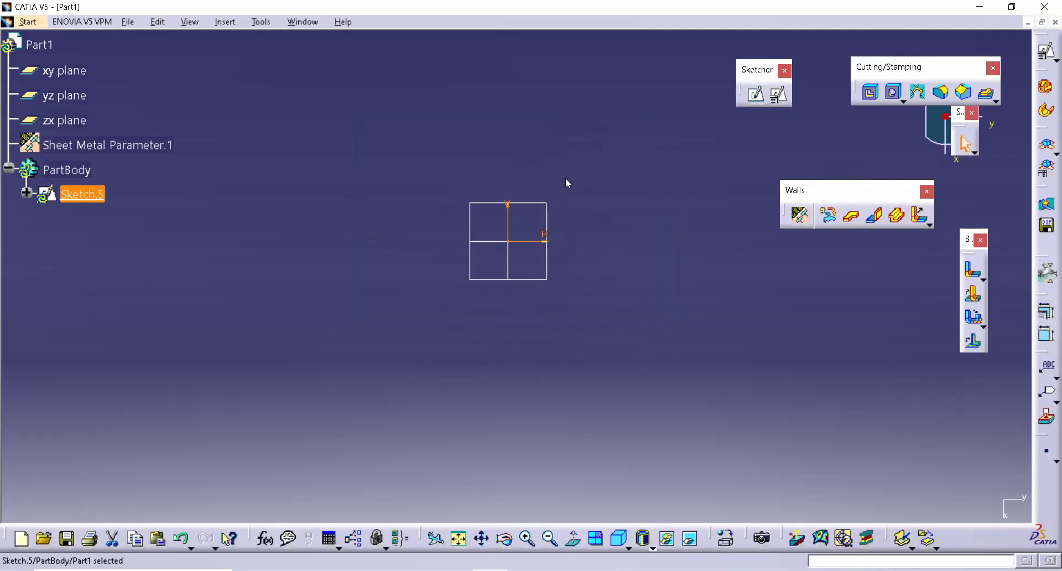
click(852, 215)
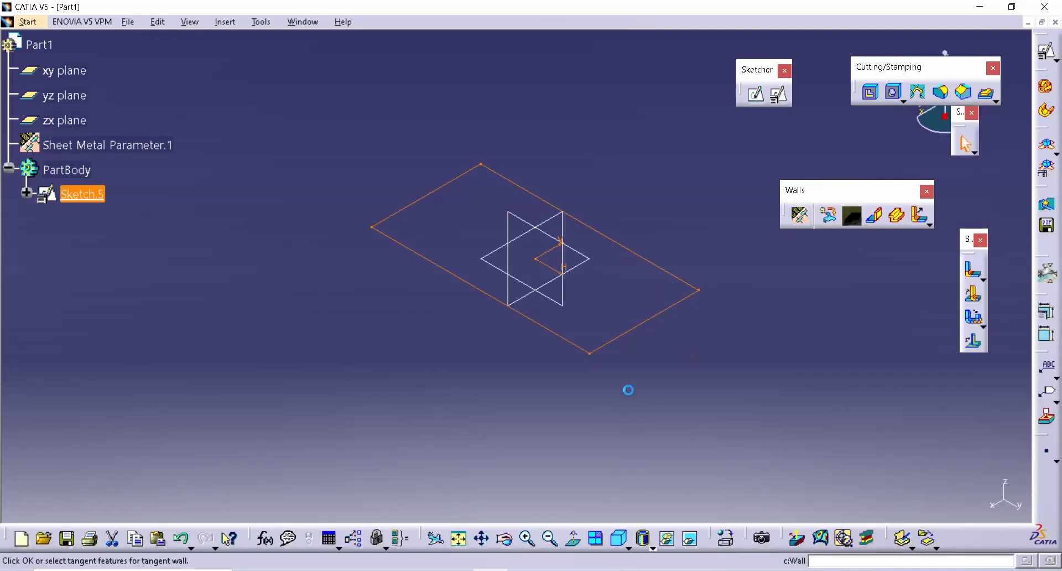
click(846, 317)
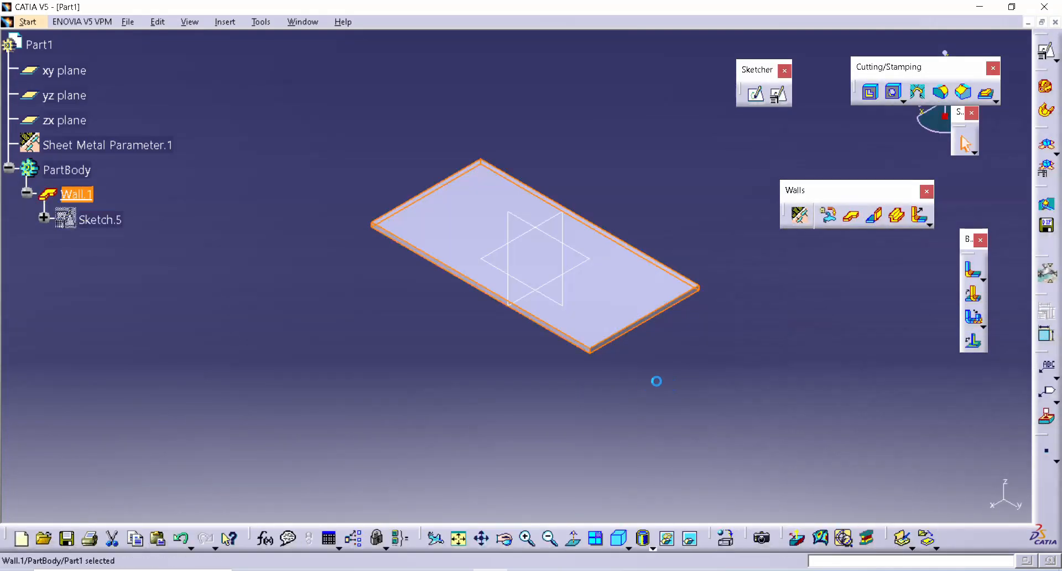
middle_drag(556, 377, 637, 382)
click(592, 369)
click(927, 225)
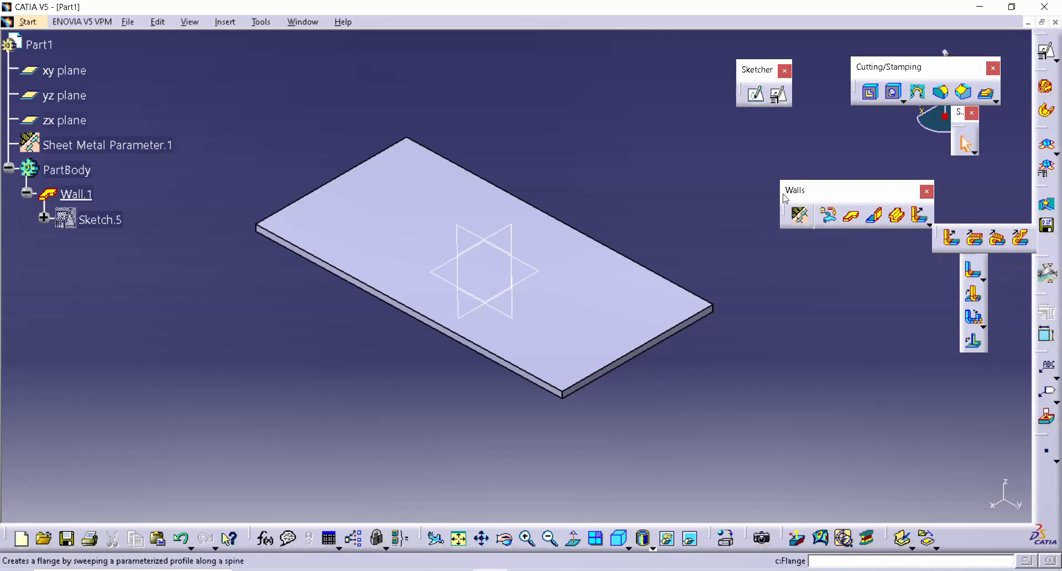
Step: Start a positioned sketch on the yz plane with the default origin and orientation
click(781, 96)
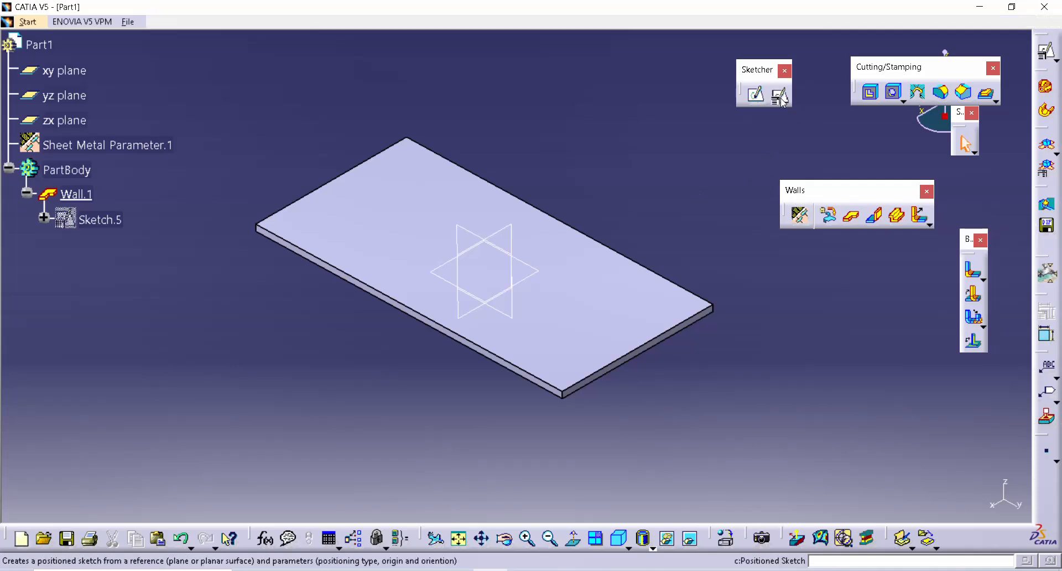
click(468, 233)
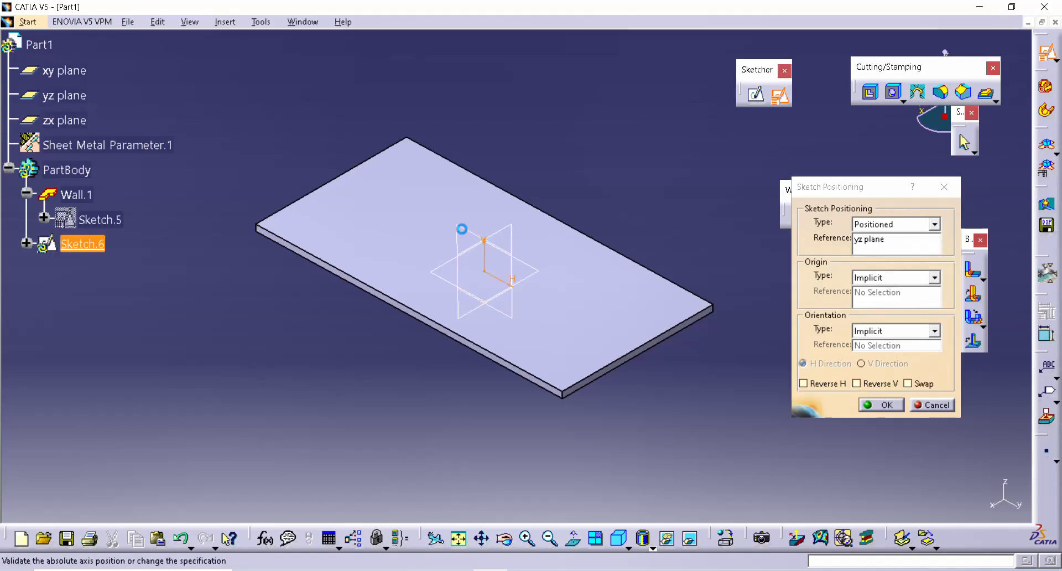
click(879, 404)
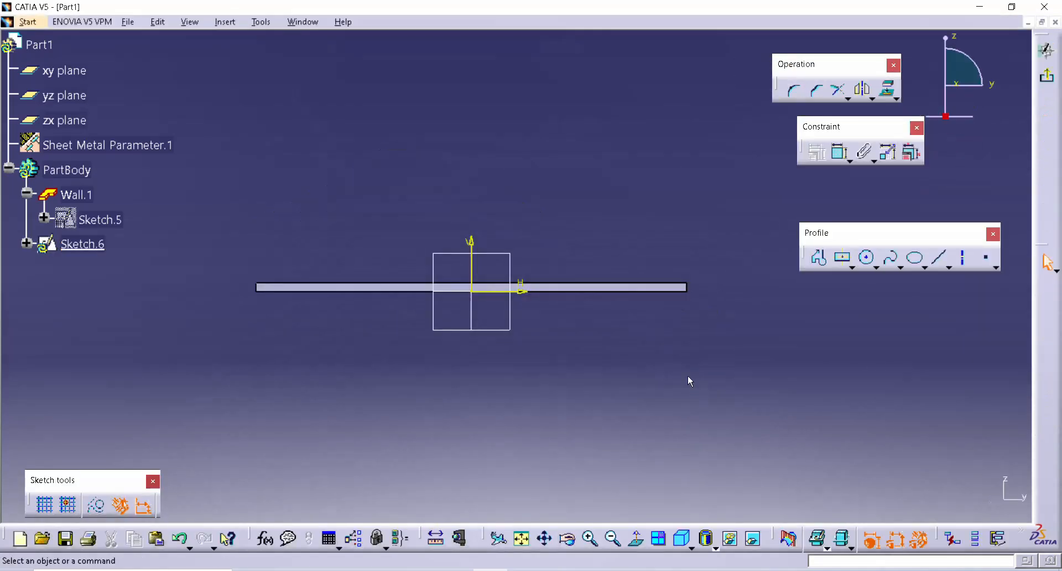
Step: Sketch an S-shaped spline through four control points rising beyond the wall's right end, finishing at about H 85 mm, V 67 mm
mouse_move(688, 375)
middle_down()
mouse_move(563, 386)
mouse_move(564, 422)
middle_up()
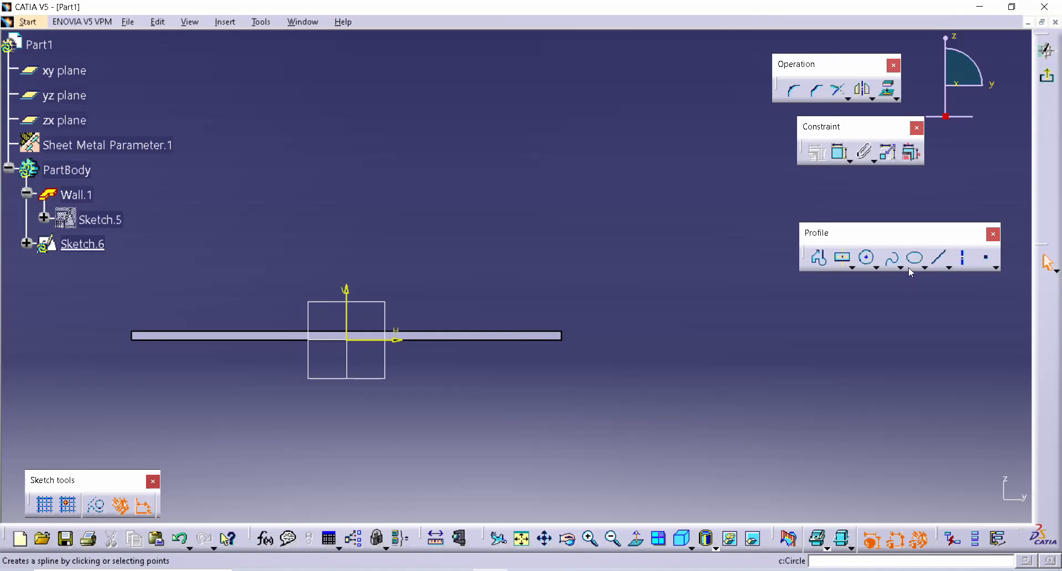
click(892, 258)
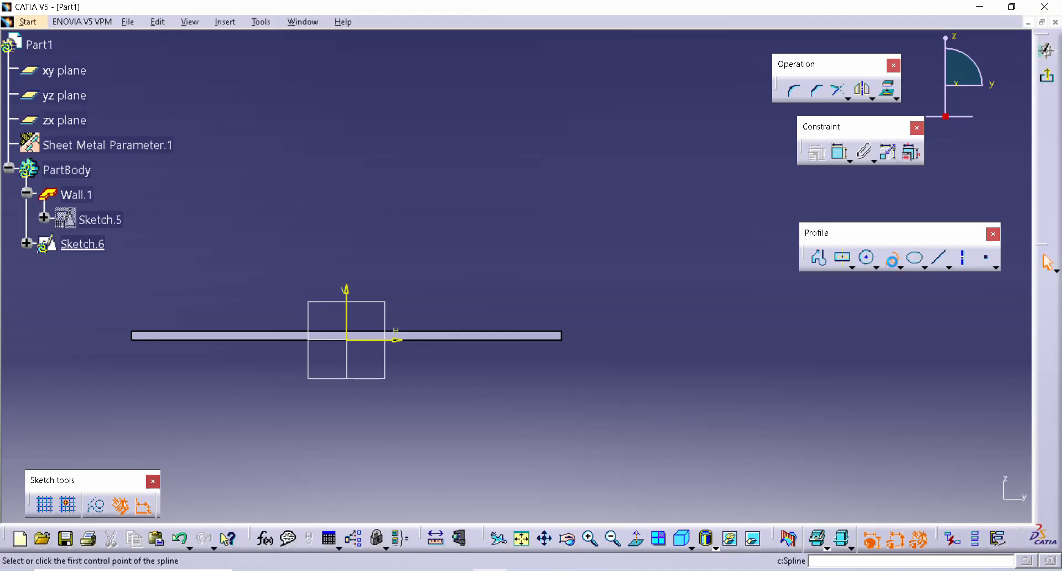
click(599, 311)
click(660, 242)
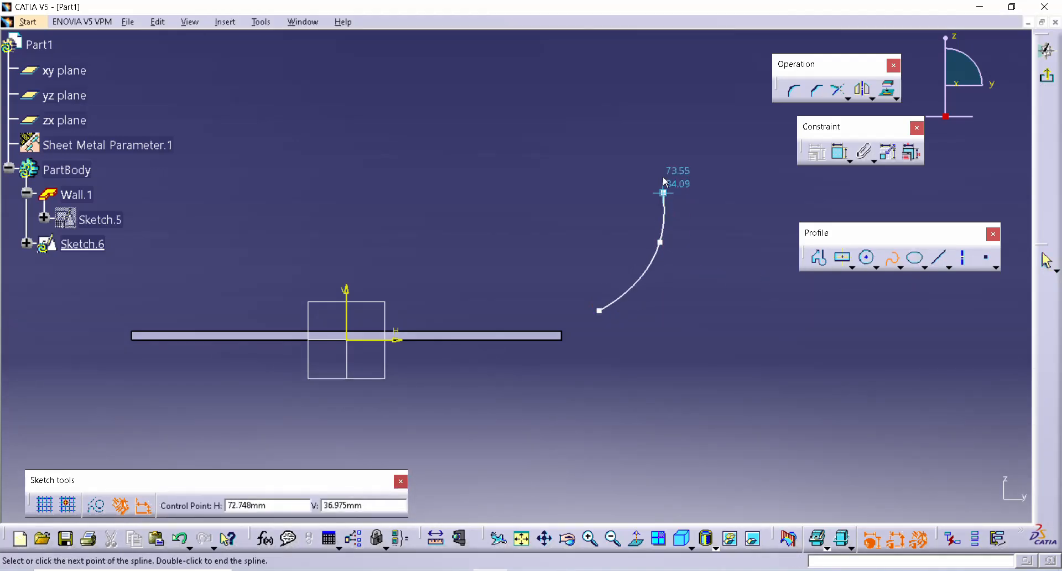
click(669, 112)
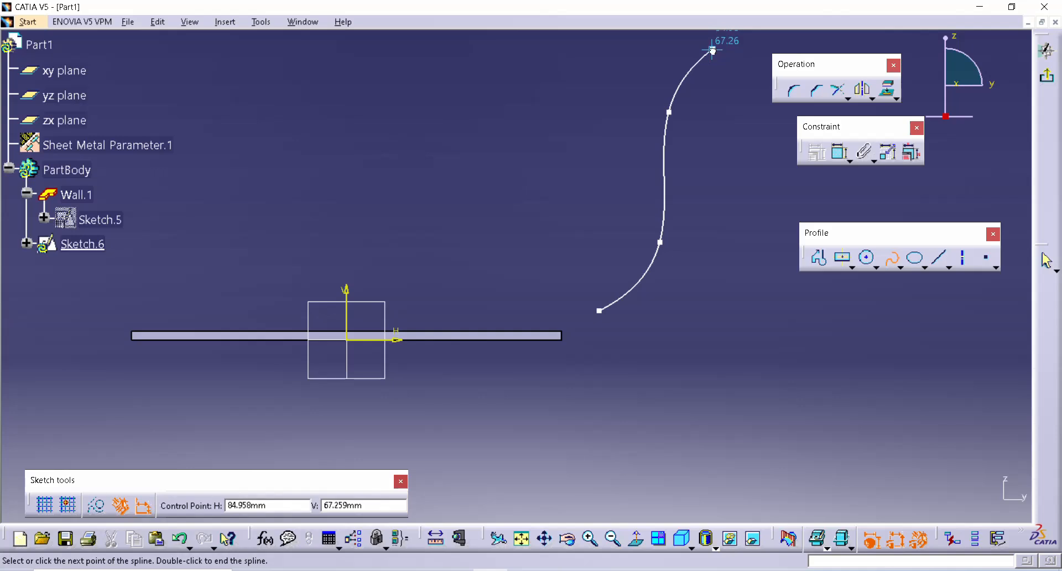
click(713, 49)
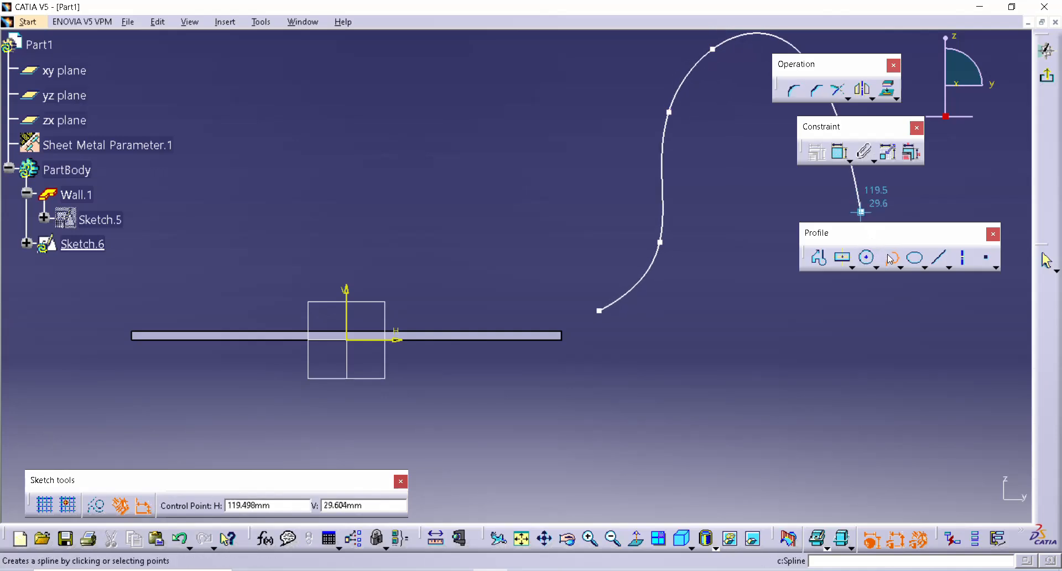
key(Escape)
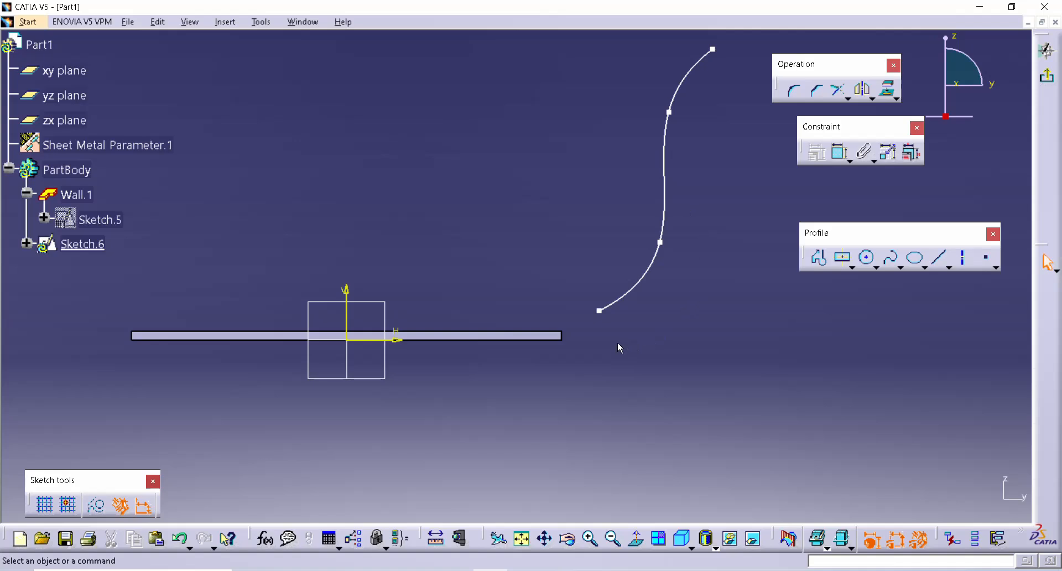
Step: Constrain the spline's lower end point coincident with the upper corner of the wall's right end
click(599, 311)
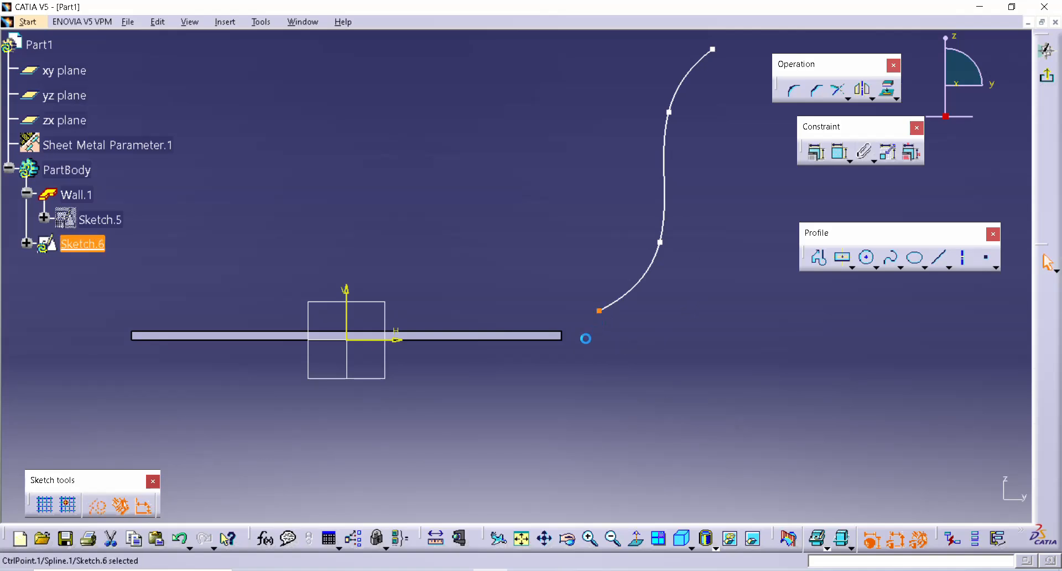
click(569, 335)
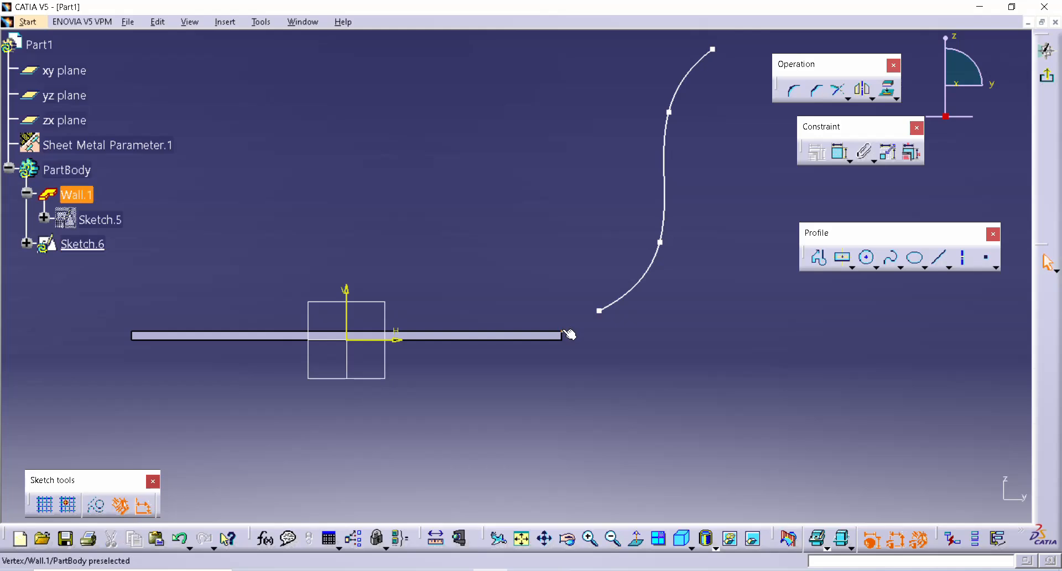
click(569, 334)
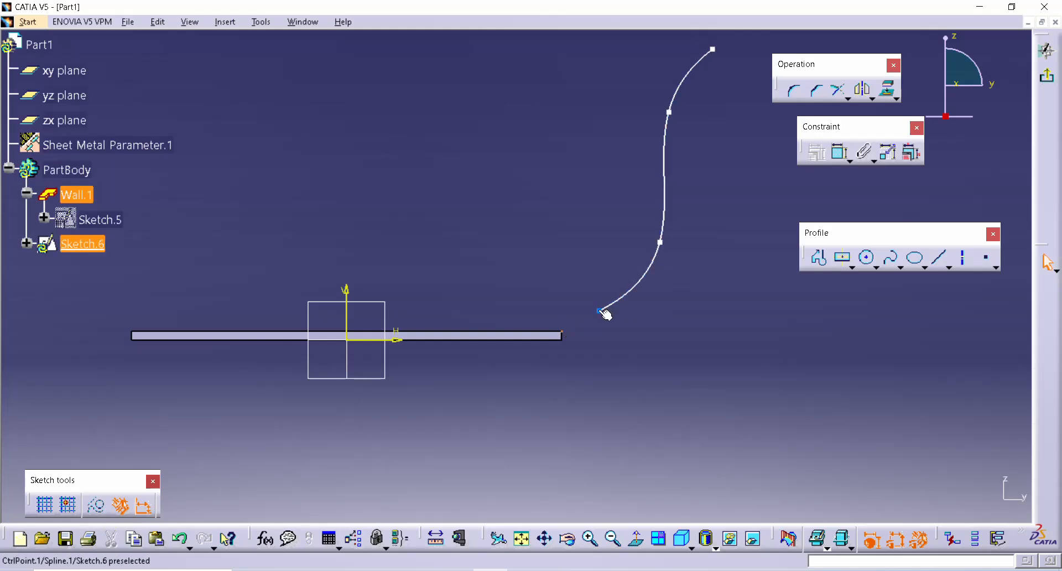
ctrl+click(600, 311)
click(816, 151)
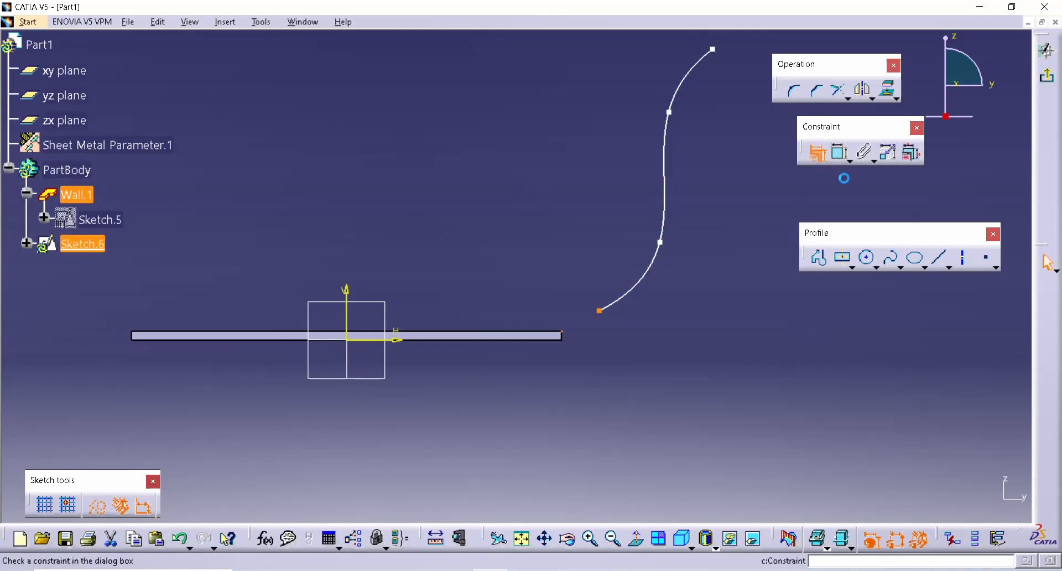
click(976, 312)
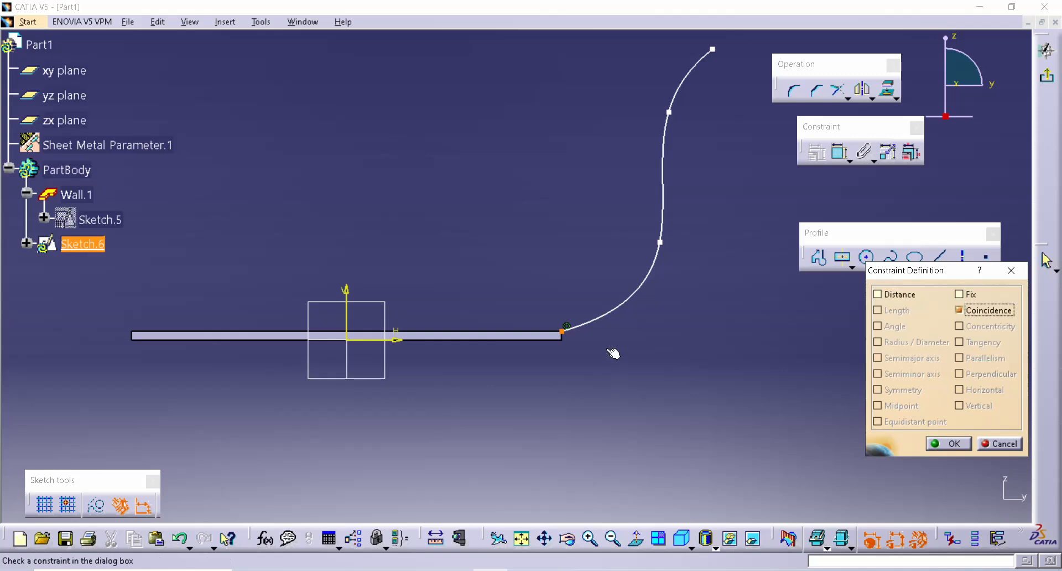
click(936, 443)
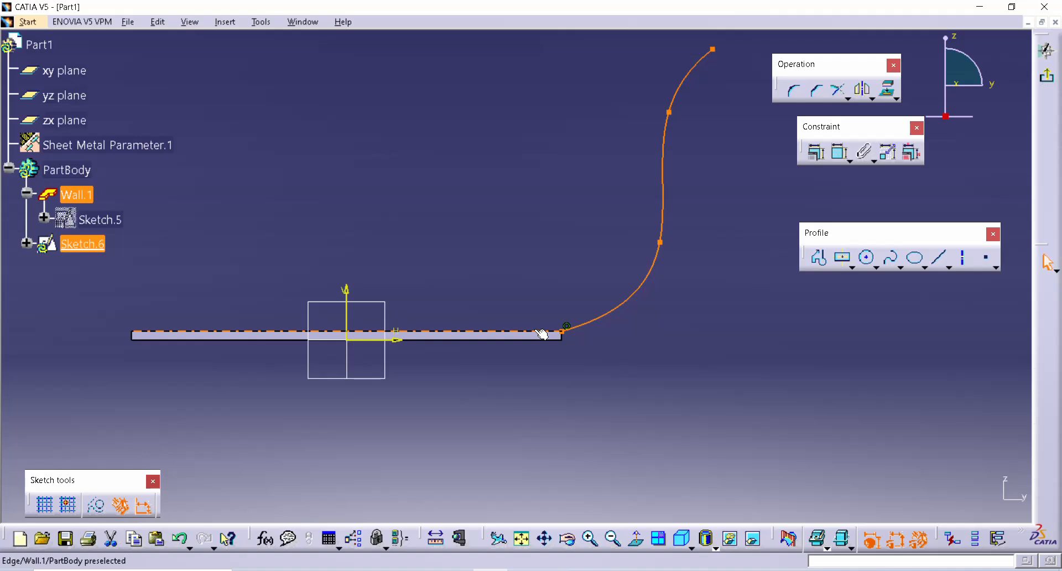
Step: Constrain the spline tangent to the wall's upper edge at its end
click(543, 335)
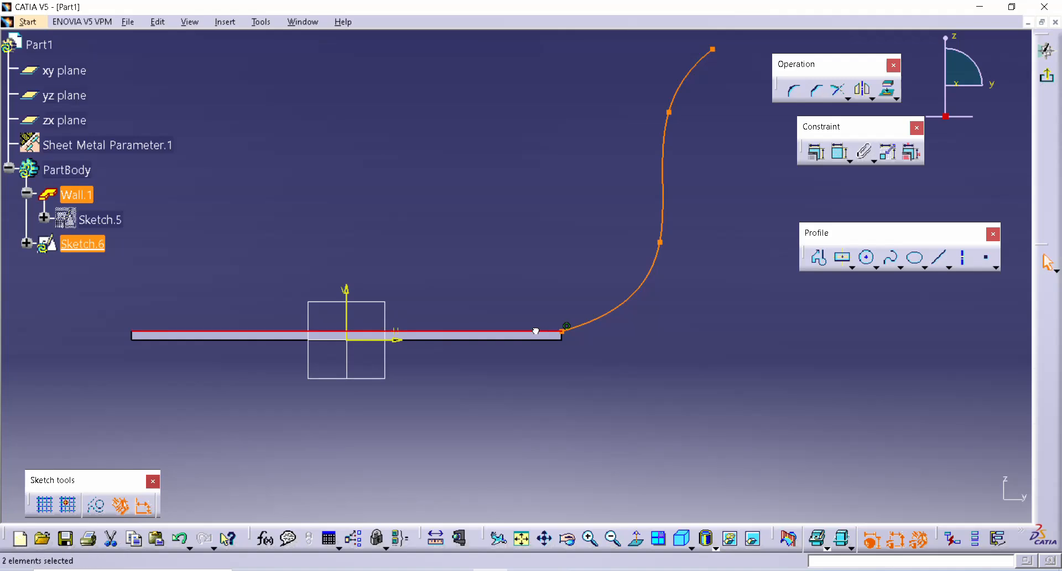
click(815, 160)
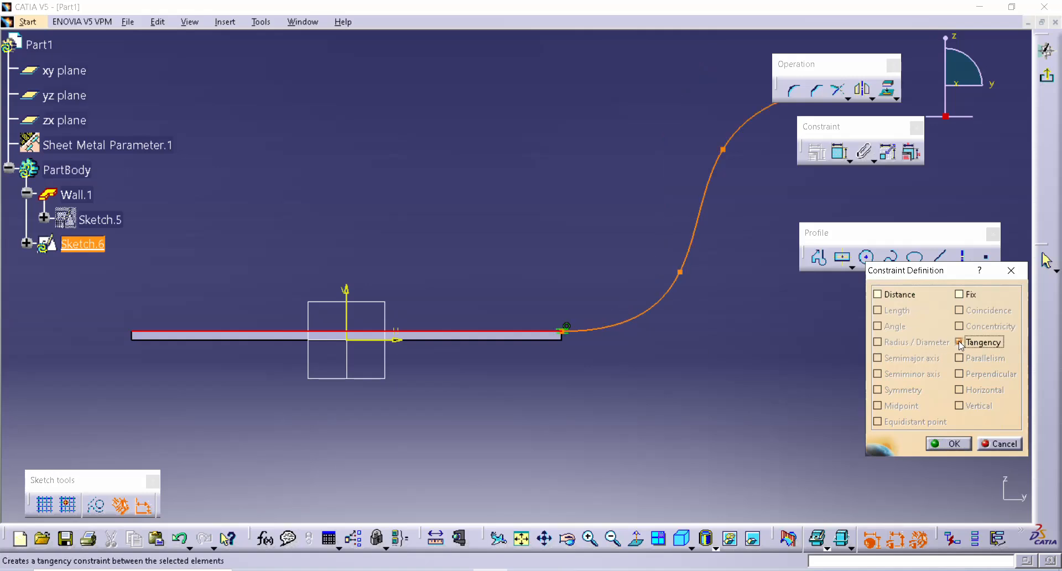
click(947, 439)
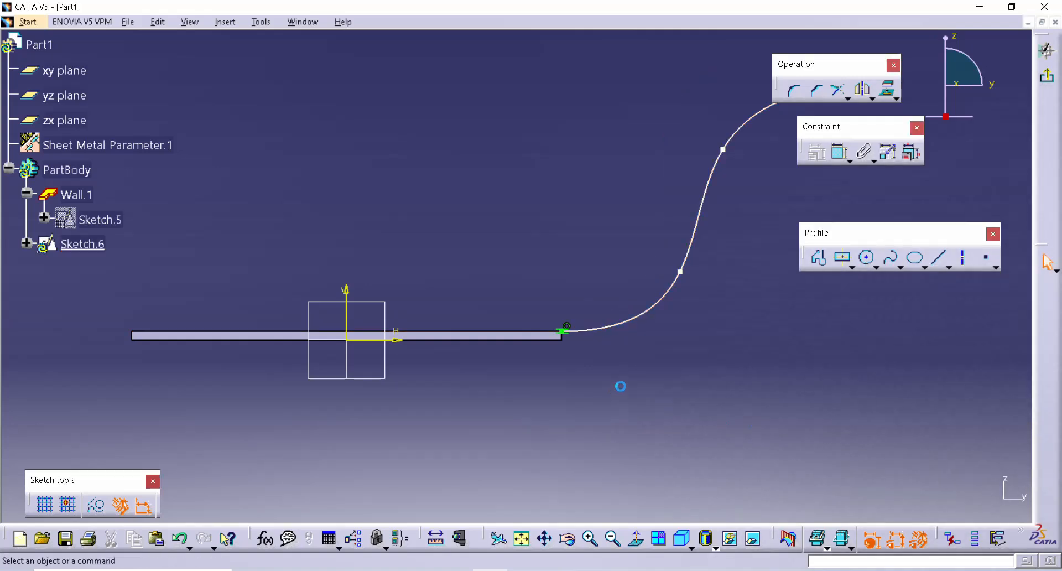
Step: Reshape the spline into a taller, steeper S-curve by moving its three free control points, and exit the sketch
middle_drag(621, 383, 626, 419)
middle_drag(633, 364, 613, 399)
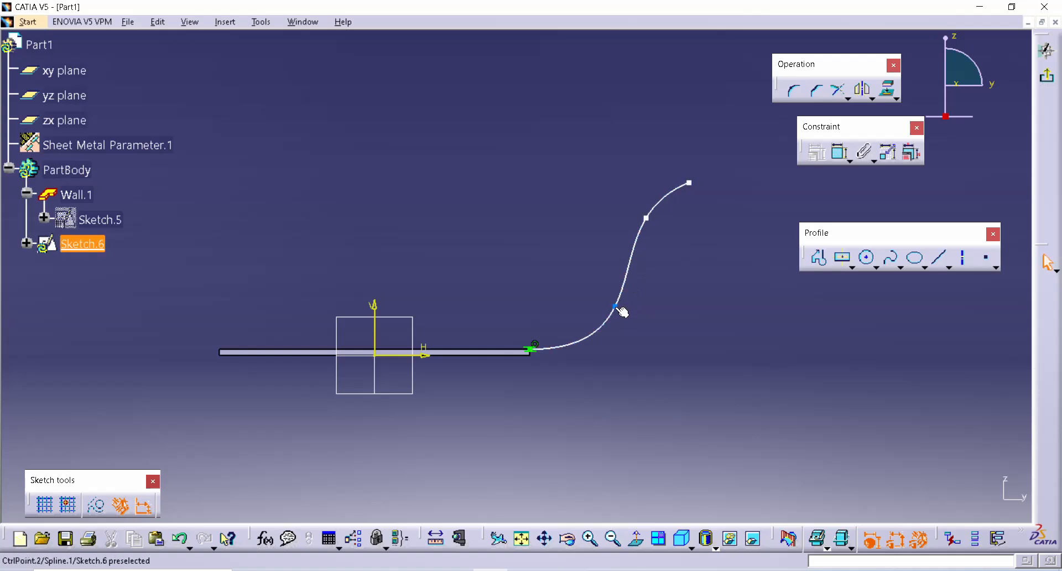
drag(613, 307, 598, 312)
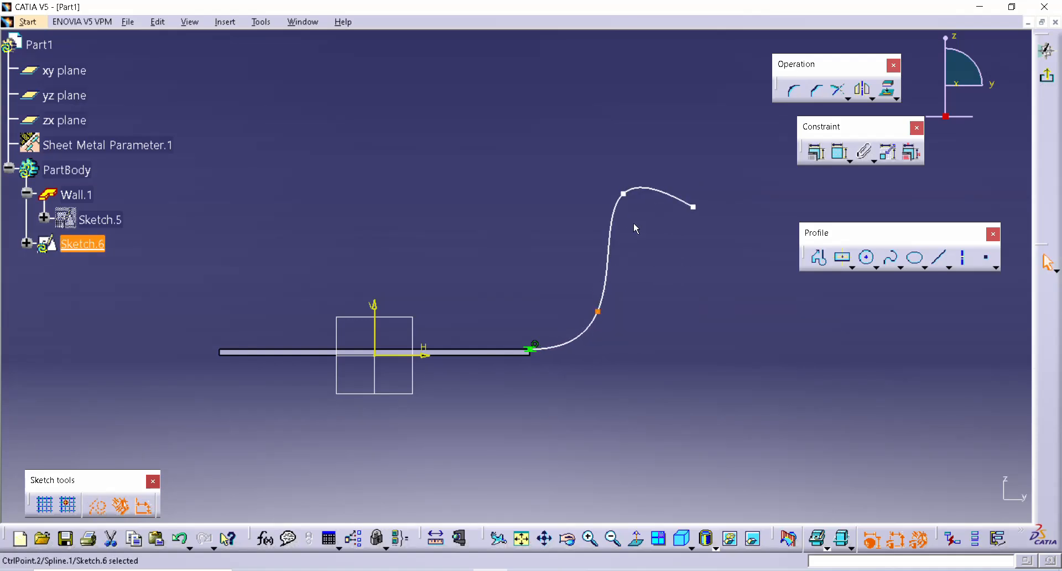
drag(695, 208, 727, 97)
mouse_move(629, 196)
mouse_down()
mouse_move(584, 186)
mouse_move(621, 201)
mouse_up()
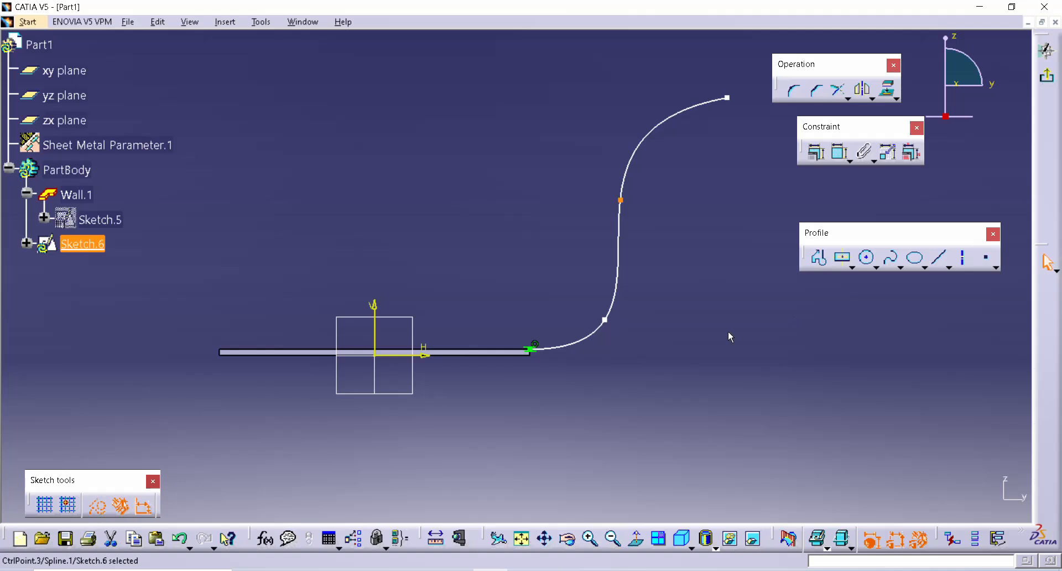
click(733, 308)
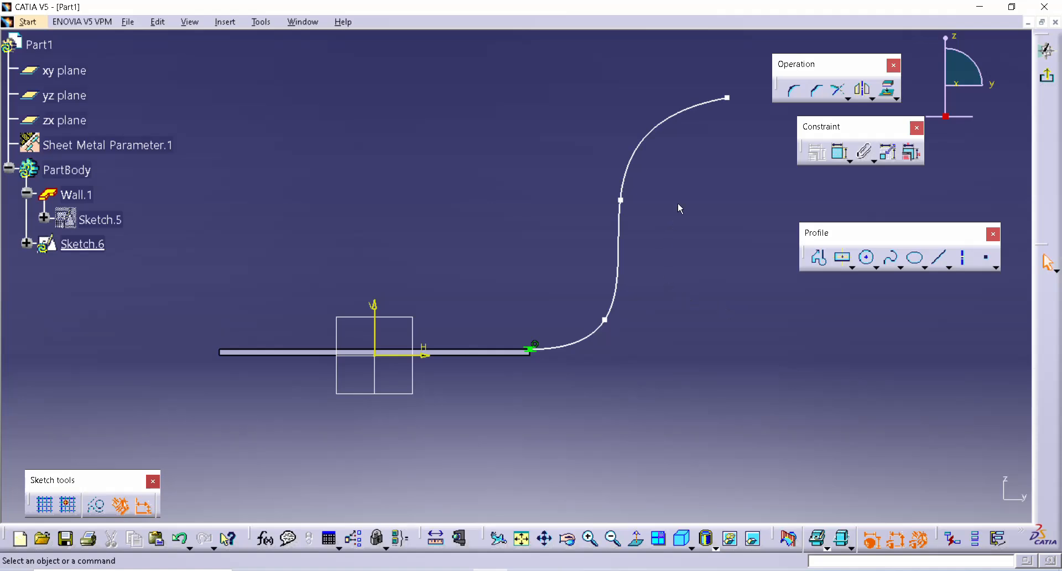
drag(727, 97, 728, 70)
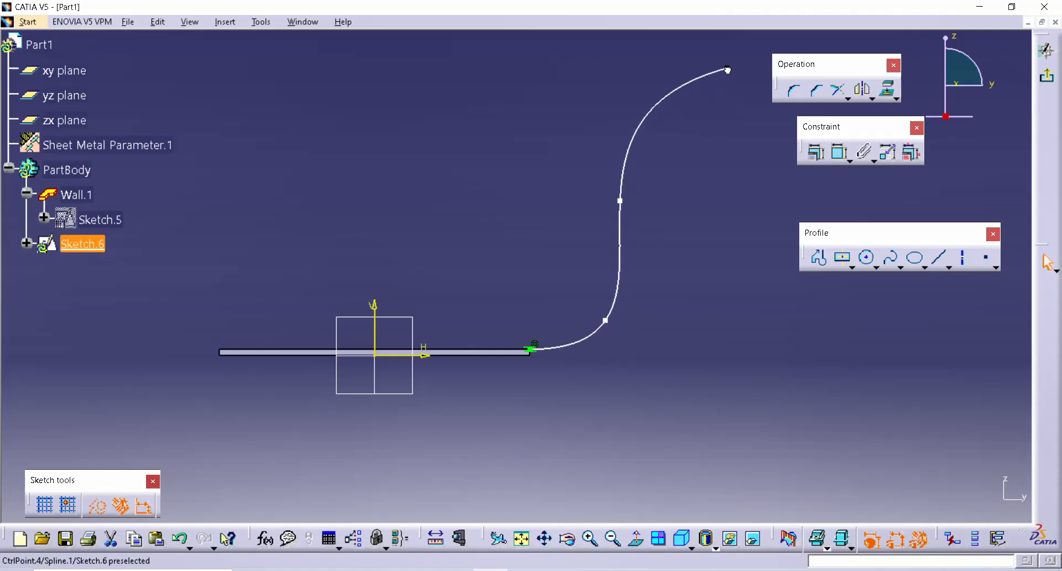
click(759, 185)
click(1049, 81)
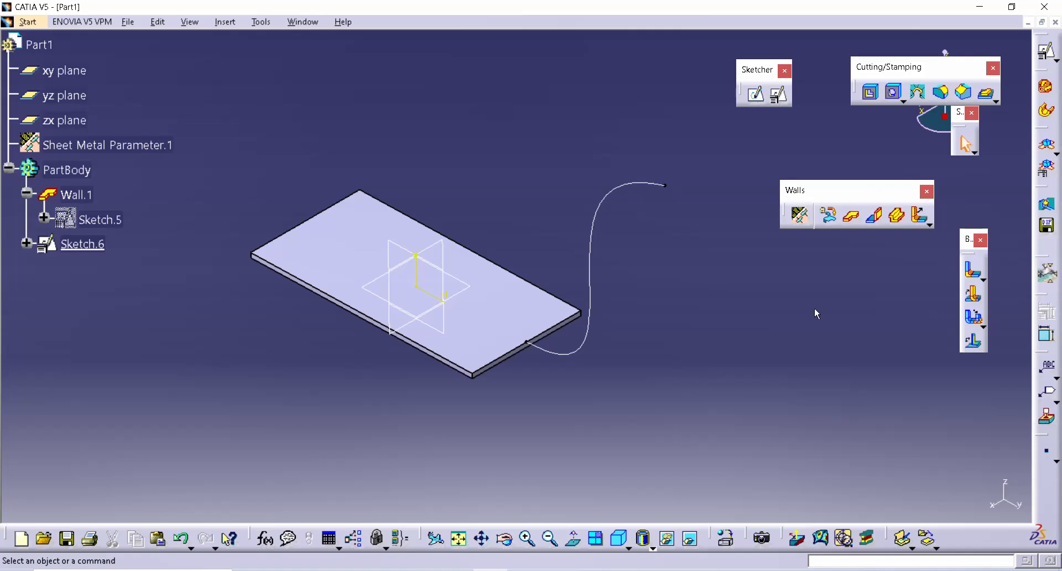
Step: Create a user-defined flange with the upper edge of the wall's end as spine and the spline sketch as profile
click(930, 224)
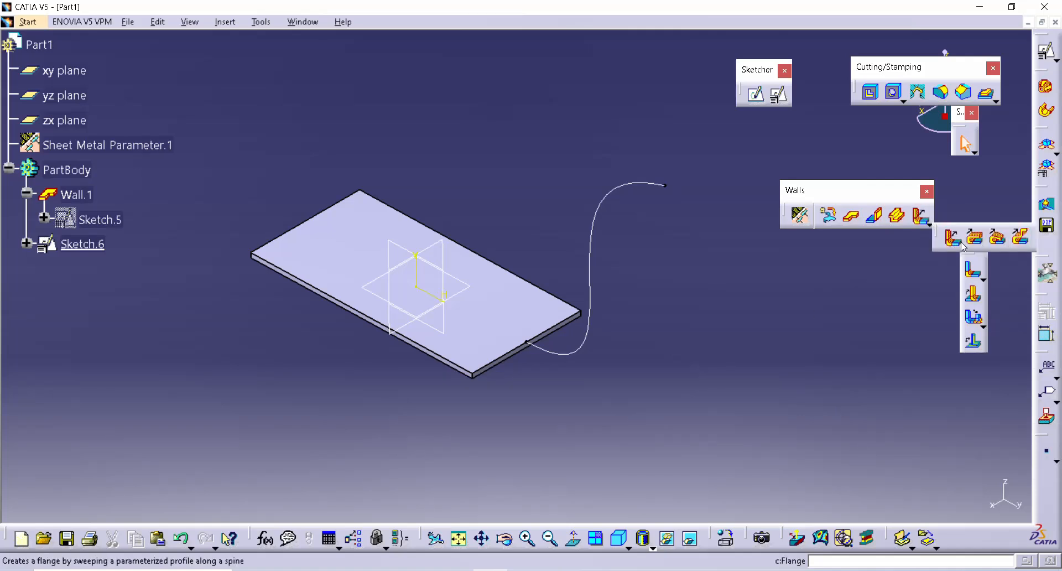
click(1020, 242)
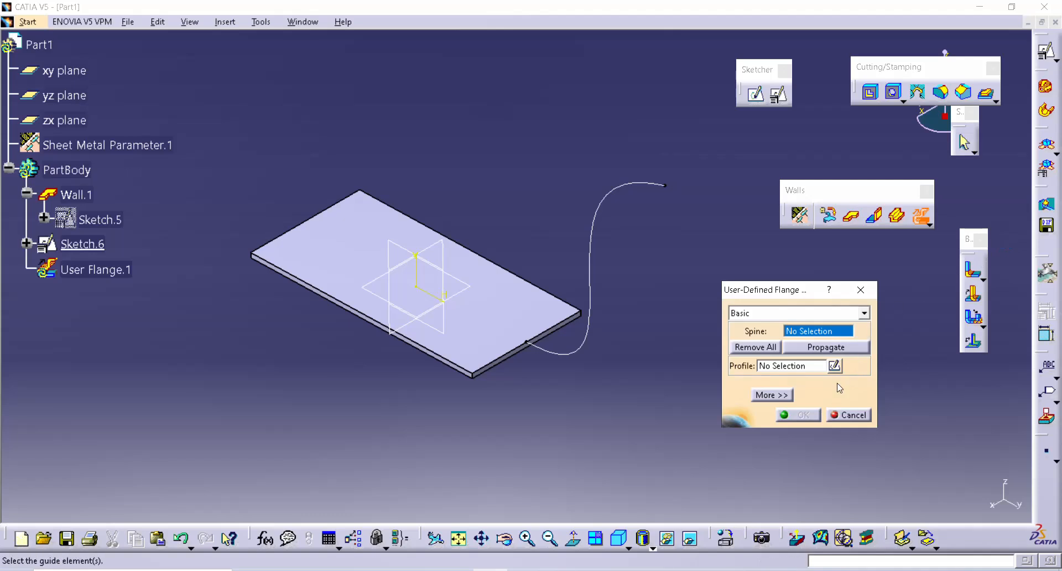
click(559, 329)
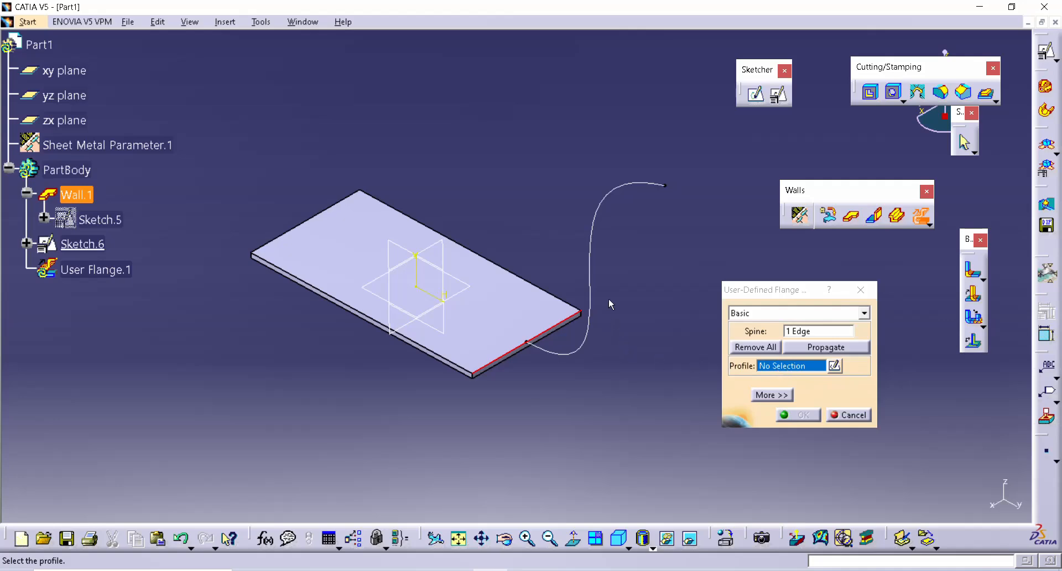
click(591, 232)
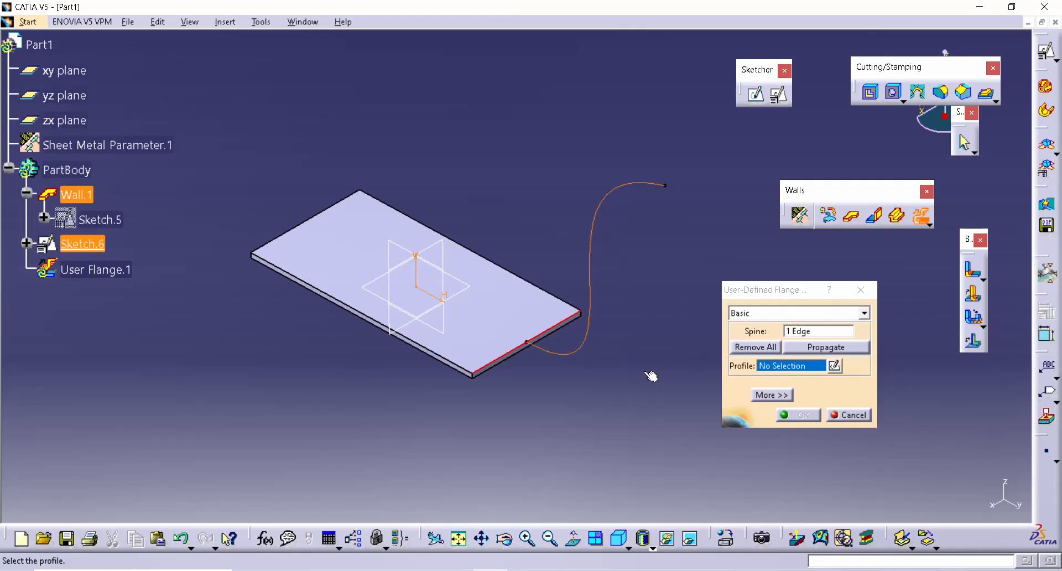
middle_drag(494, 436, 503, 290)
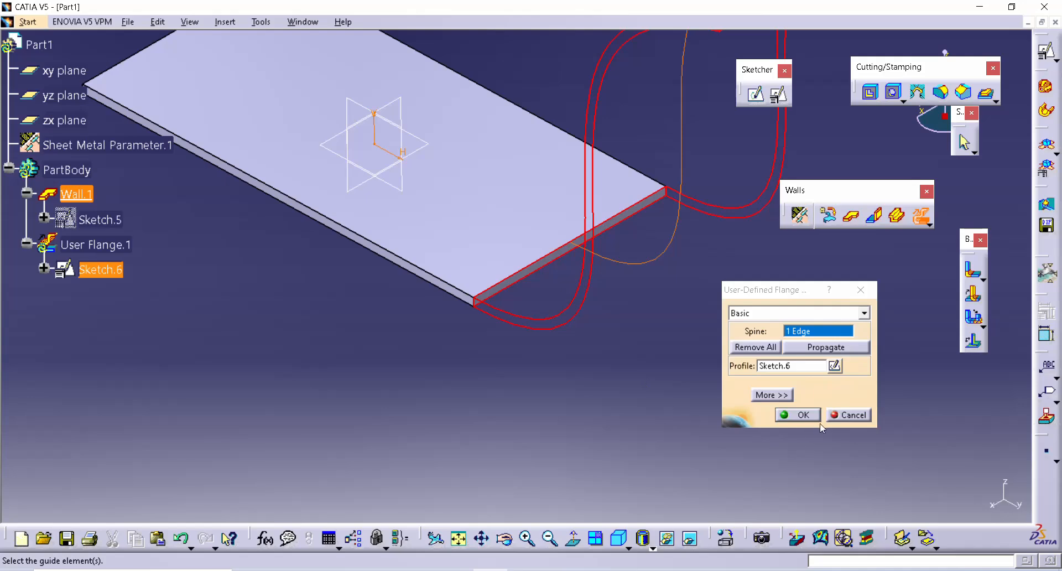
click(803, 415)
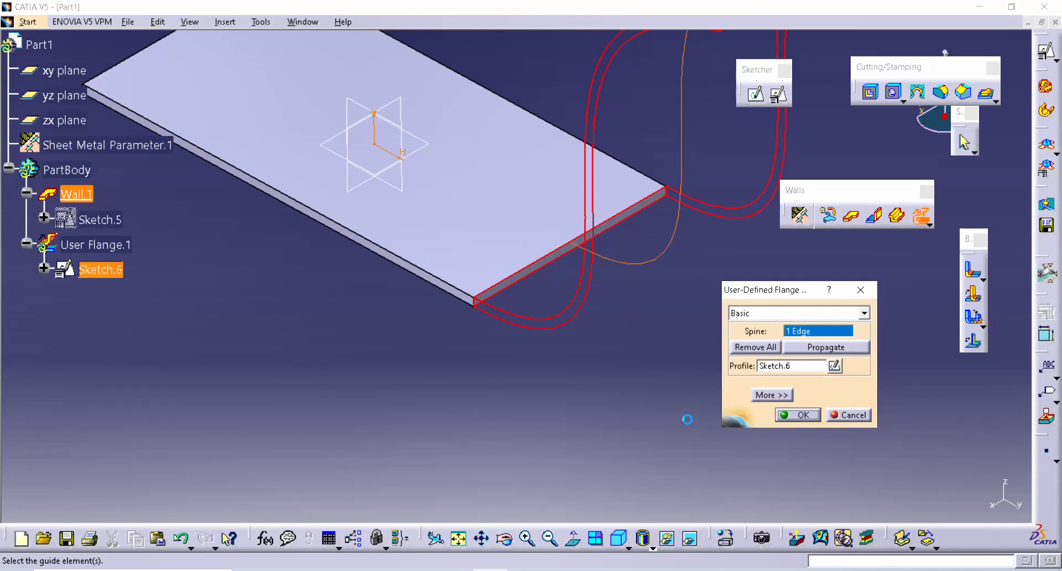
Step: Examine the curved user flange from several angles, and review its definition and the wall's rectangle sketch
middle_drag(577, 385, 600, 460)
middle_drag(523, 383, 496, 388)
middle_drag(594, 230, 559, 337)
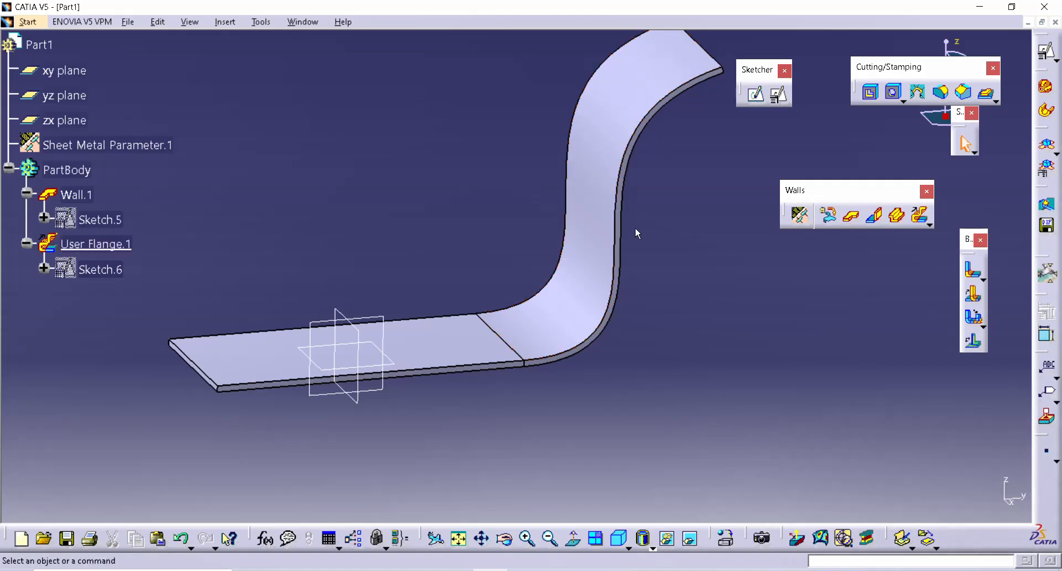
middle_drag(489, 304, 577, 394)
mouse_move(636, 353)
middle_down()
mouse_move(676, 327)
mouse_move(564, 392)
mouse_move(565, 427)
middle_up()
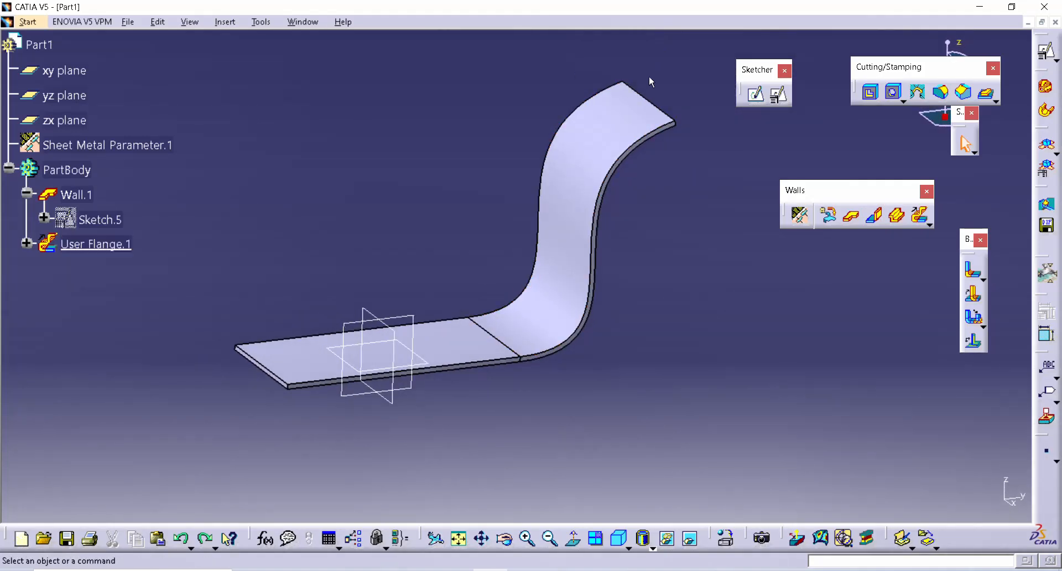
mouse_move(610, 336)
middle_down()
mouse_move(541, 313)
mouse_move(611, 323)
middle_up()
click(929, 224)
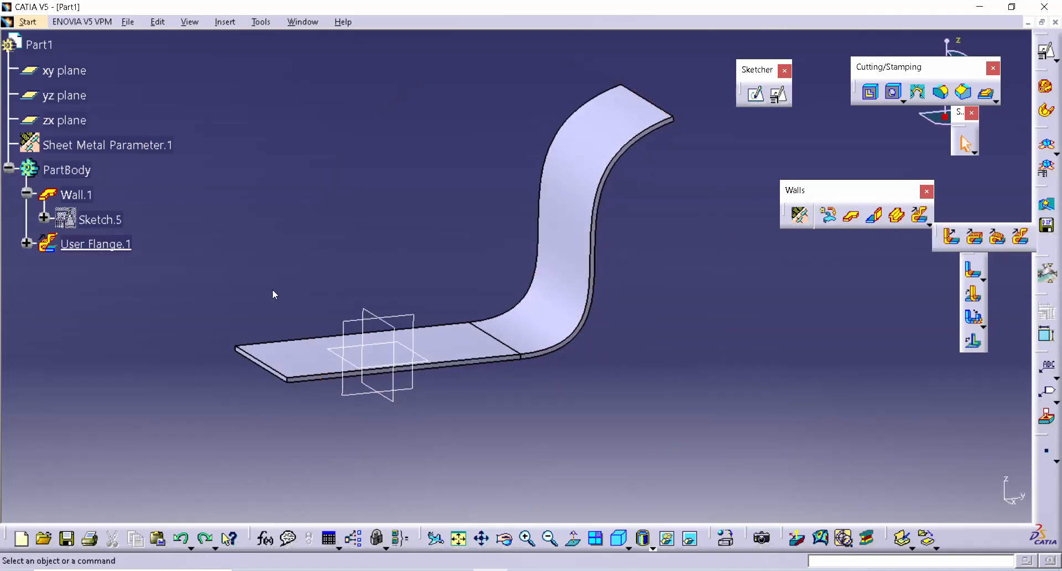
double_click(121, 249)
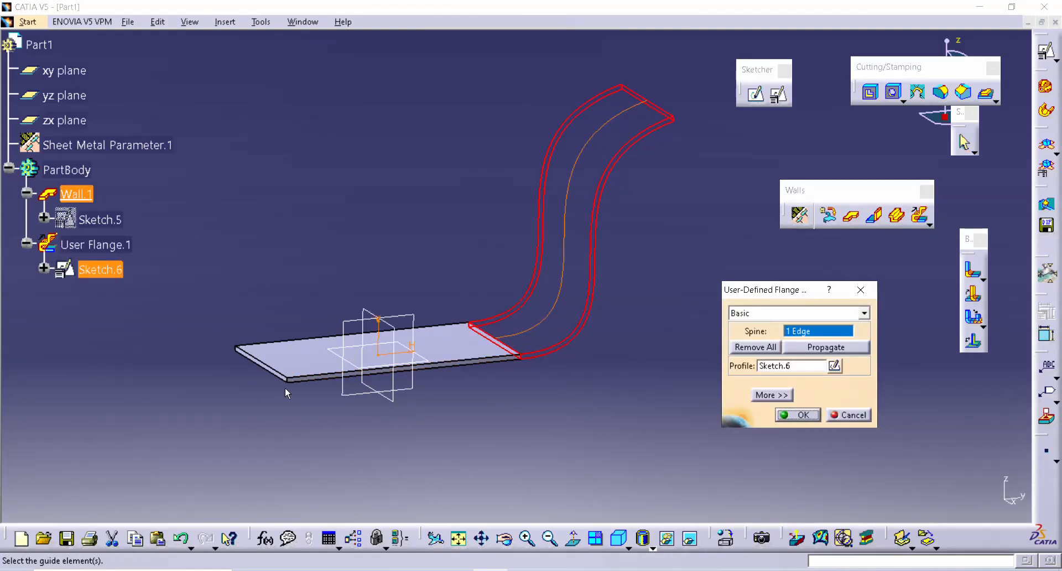
click(861, 290)
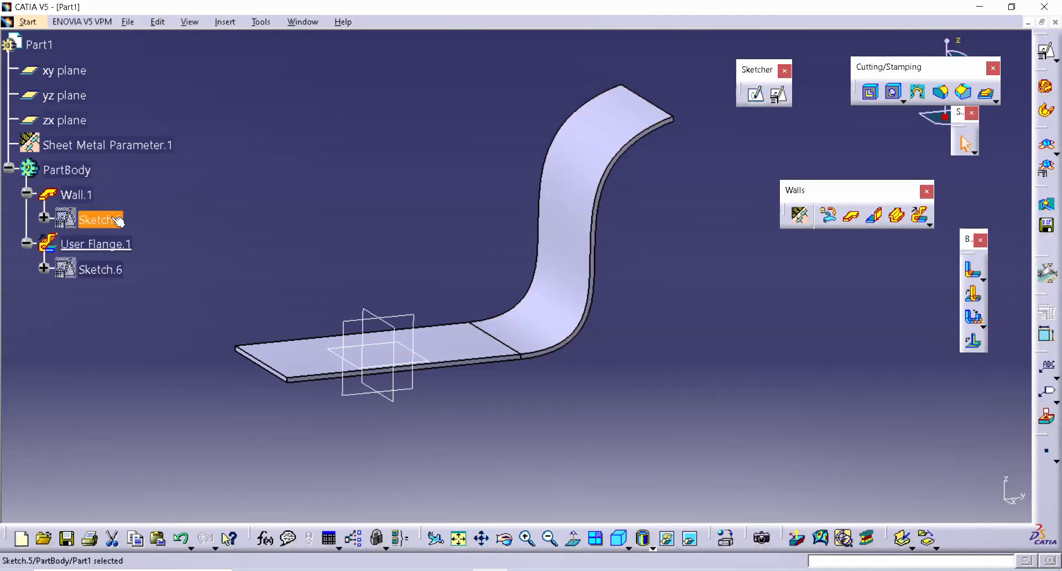
double_click(117, 221)
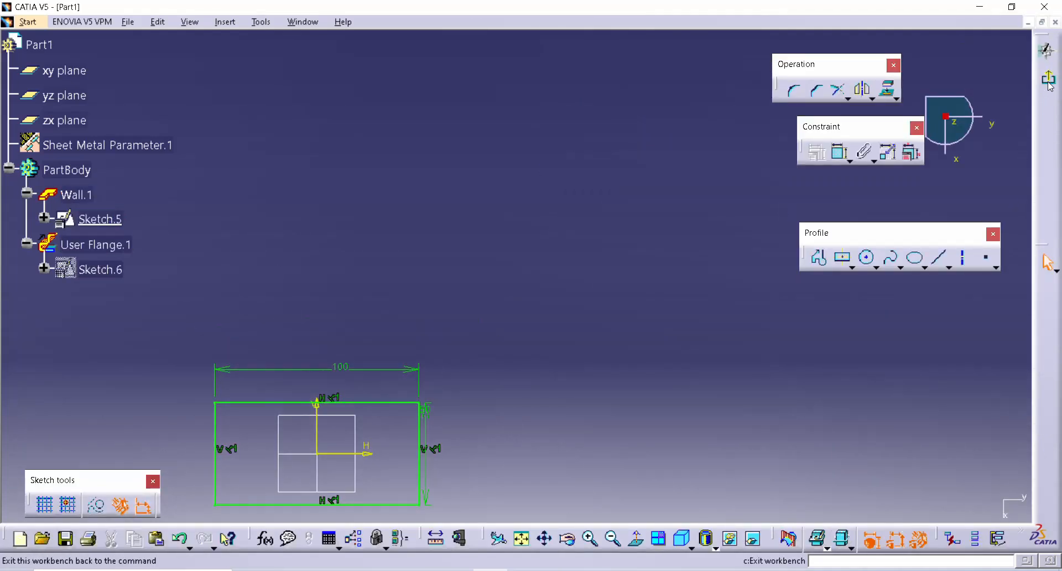
click(1049, 83)
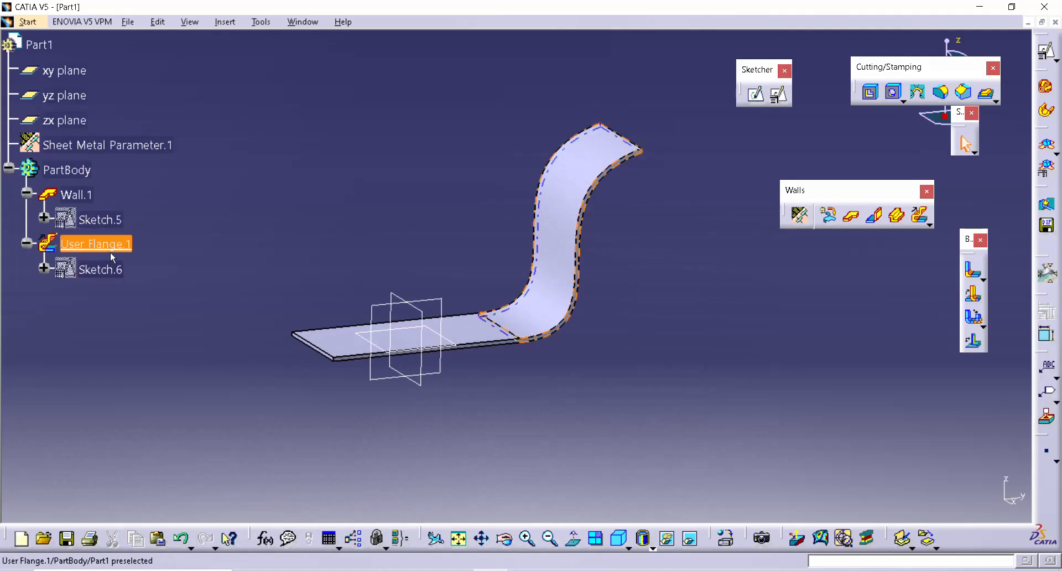
Step: Deactivate the user flange, leaving its aggregated elements active
right_click(112, 257)
mouse_move(224, 519)
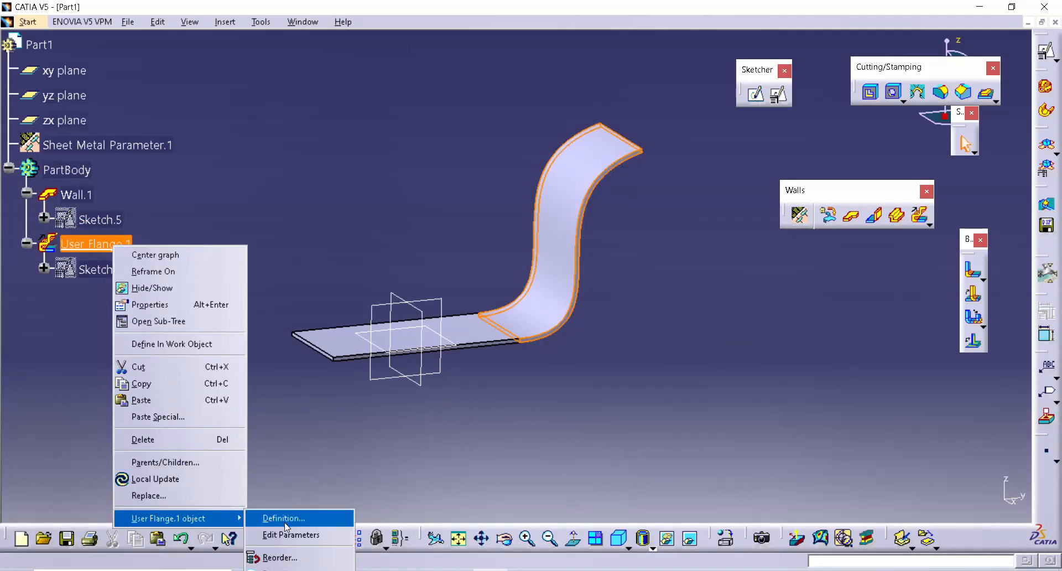
click(277, 569)
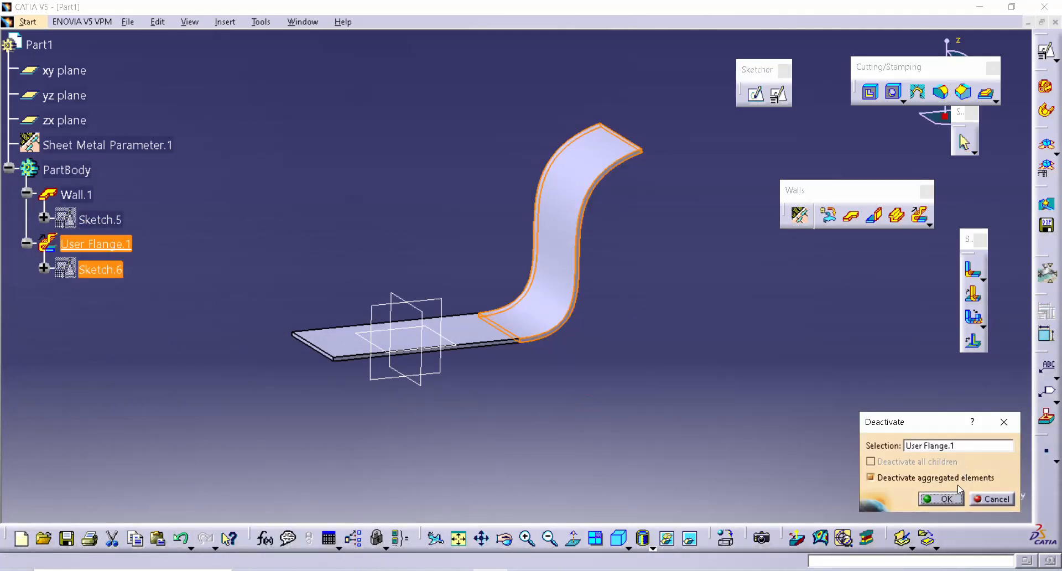
click(910, 479)
click(941, 499)
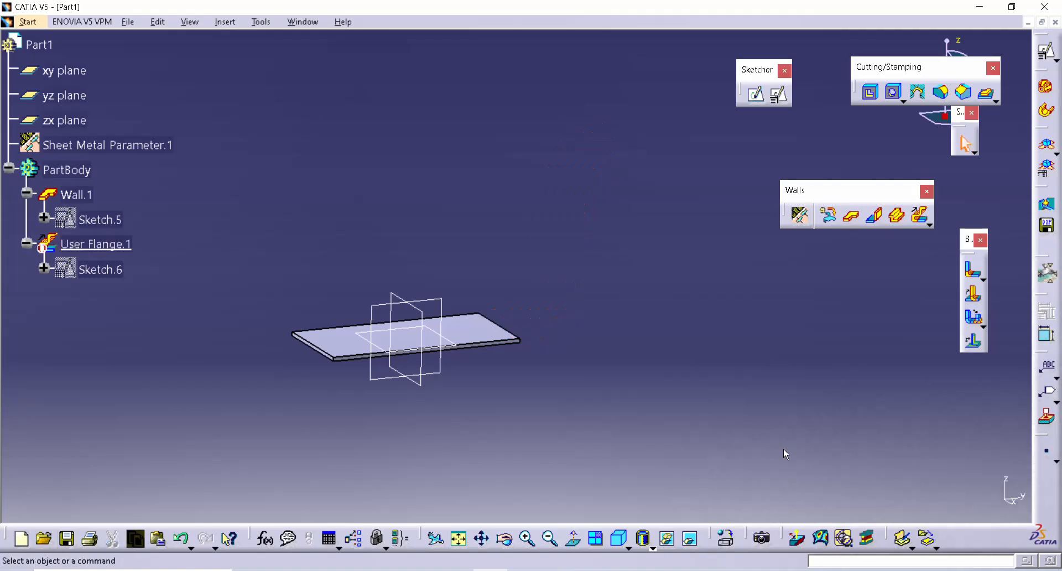
Step: Round all four corners of the wall's sketched rectangle with a 5 mm radius, converting its lengths into distances, and exit the sketch
double_click(99, 219)
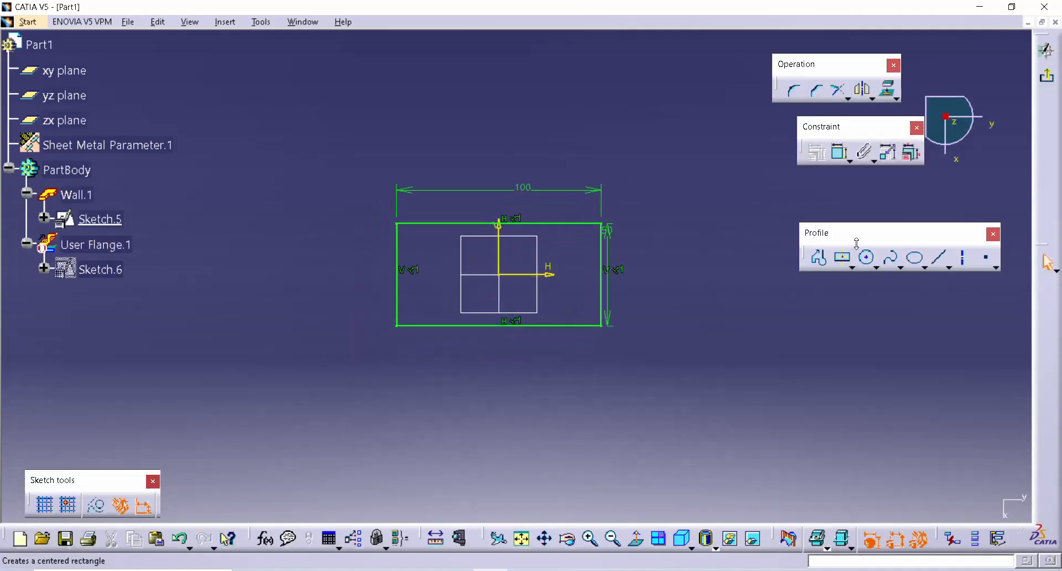
click(794, 90)
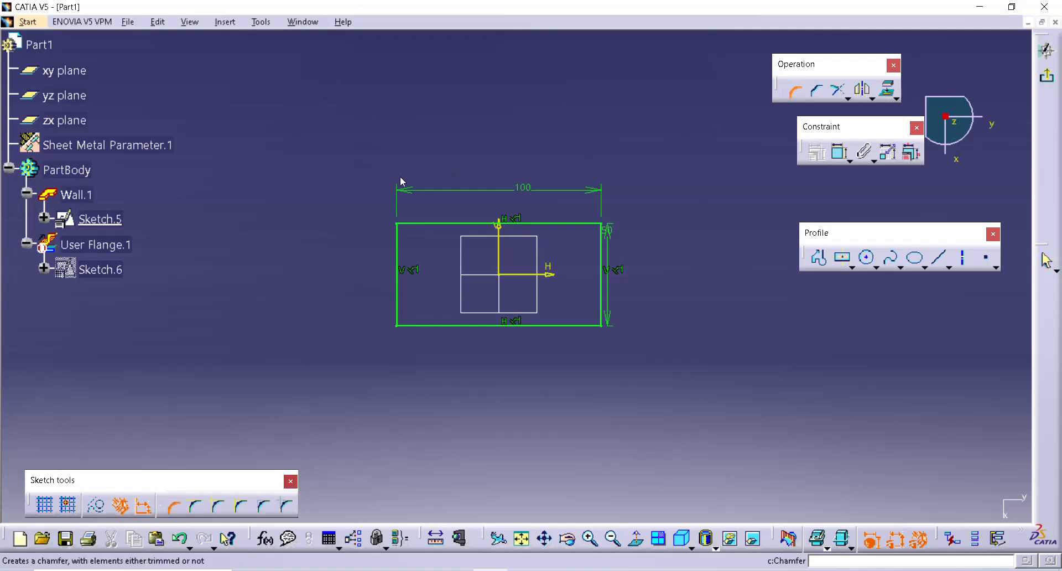
drag(352, 186, 658, 345)
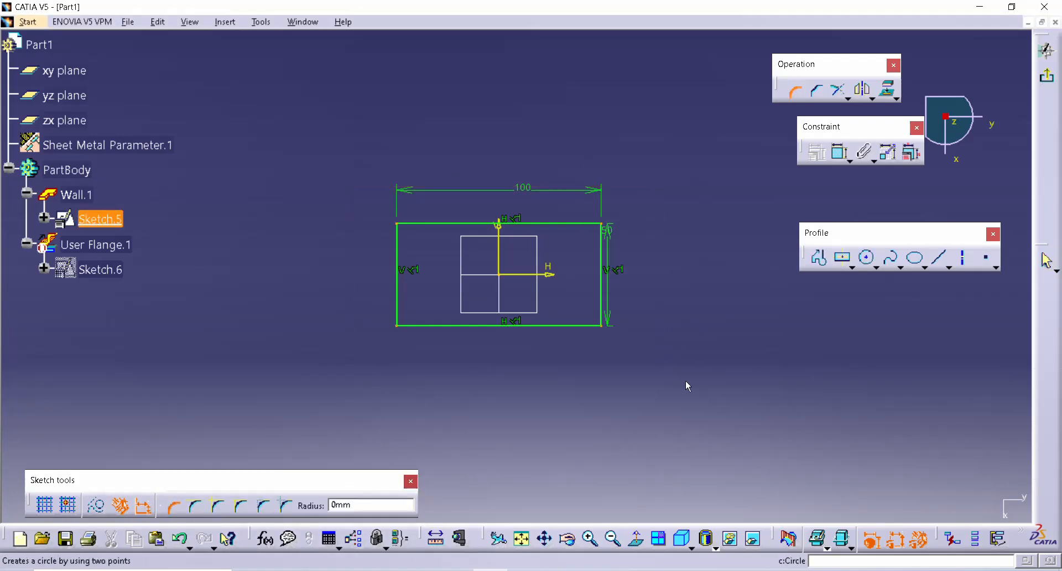
drag(361, 505, 329, 505)
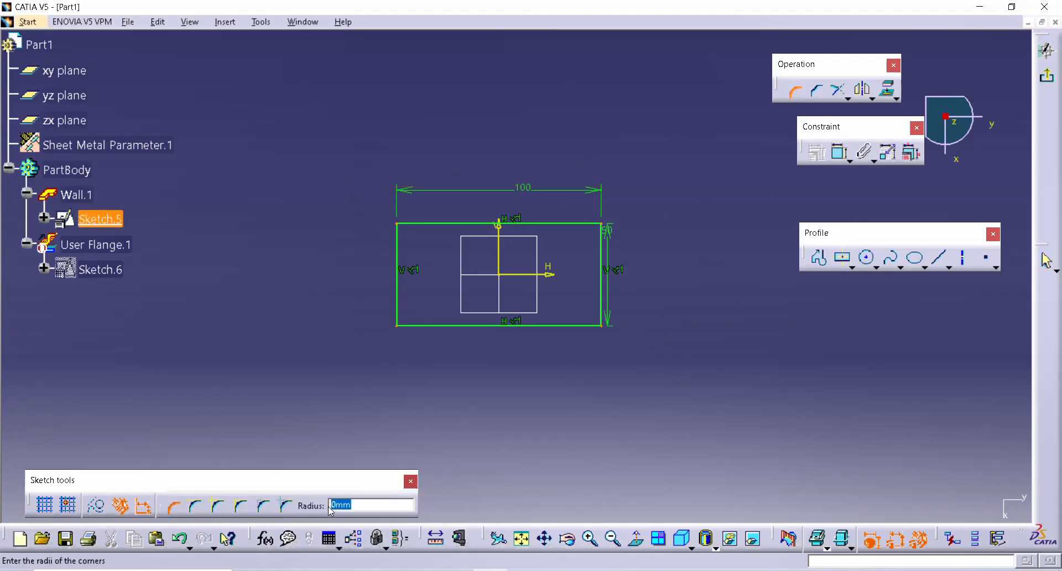
text(5)
key(Return)
click(589, 322)
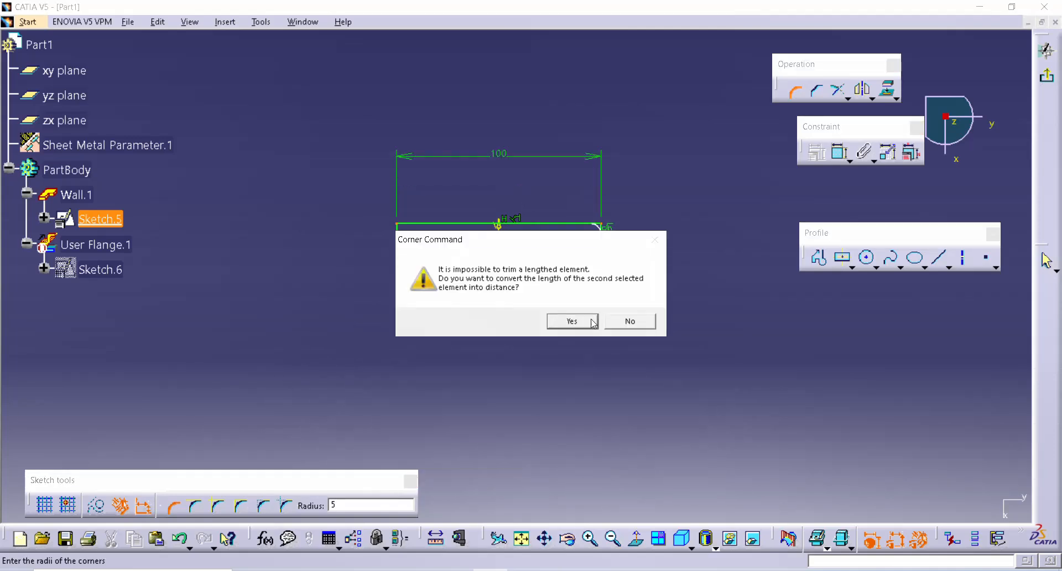
click(588, 324)
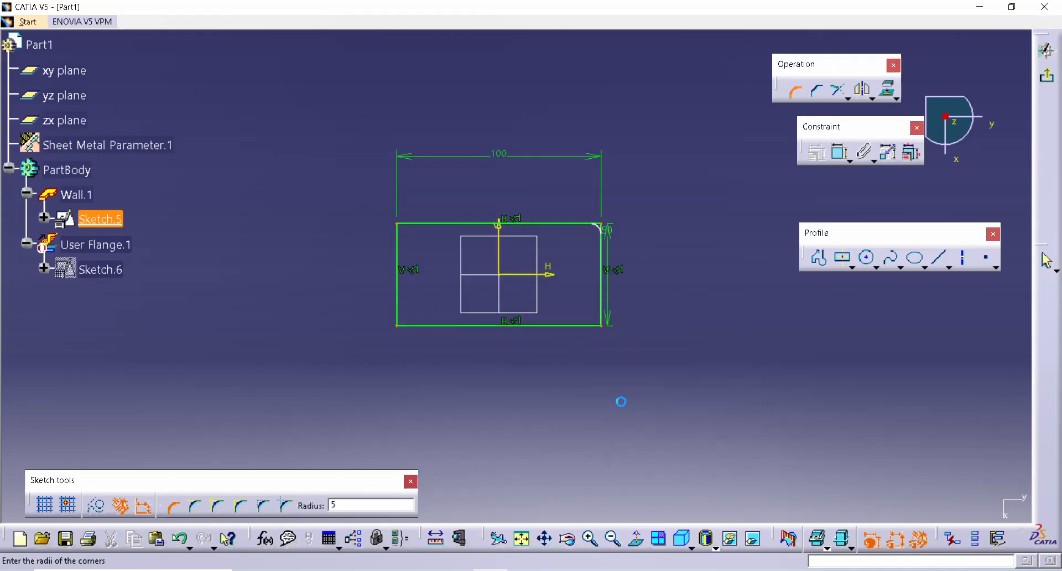
click(1046, 76)
click(626, 353)
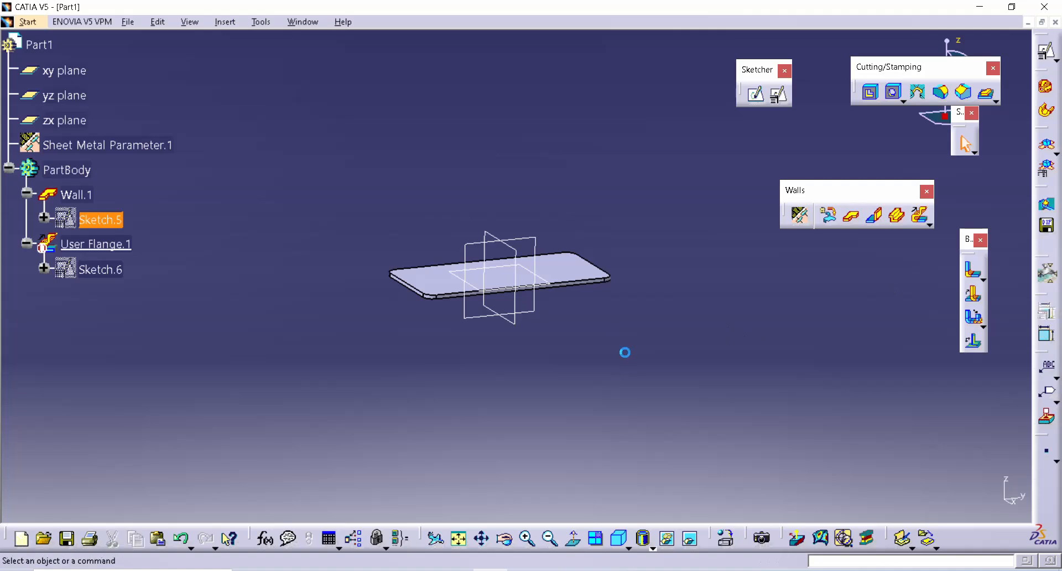
Step: Reactivate the user flange on the wall with rounded corners
mouse_move(626, 353)
middle_down()
mouse_move(522, 413)
mouse_move(555, 326)
mouse_move(534, 329)
middle_up()
right_click(105, 249)
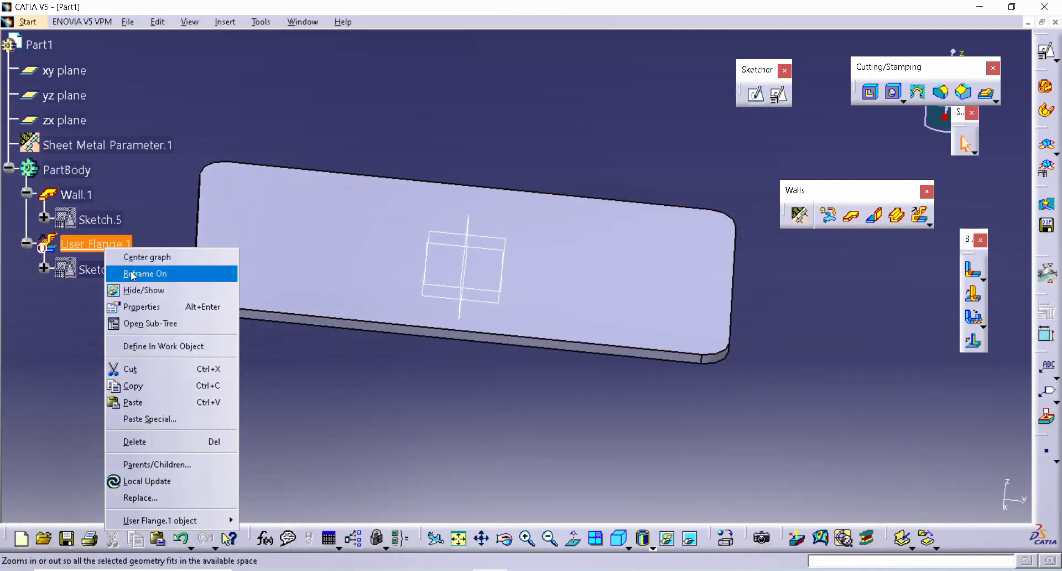
mouse_move(189, 524)
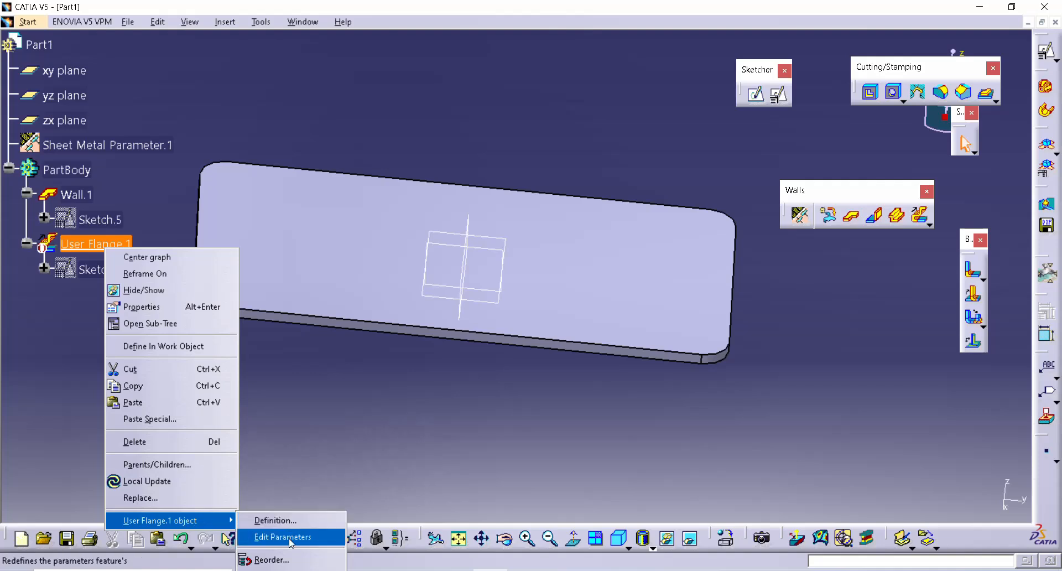
click(271, 560)
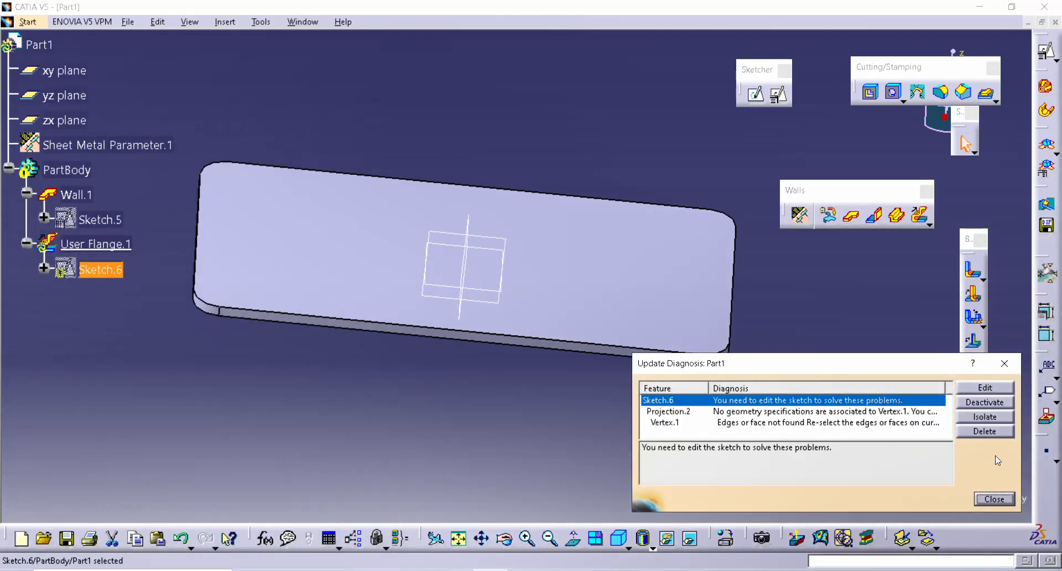
Step: Dismiss the update diagnosis, examine the spline's attachment to the wall in the user flange's profile sketch, and exit the sketch
click(1006, 364)
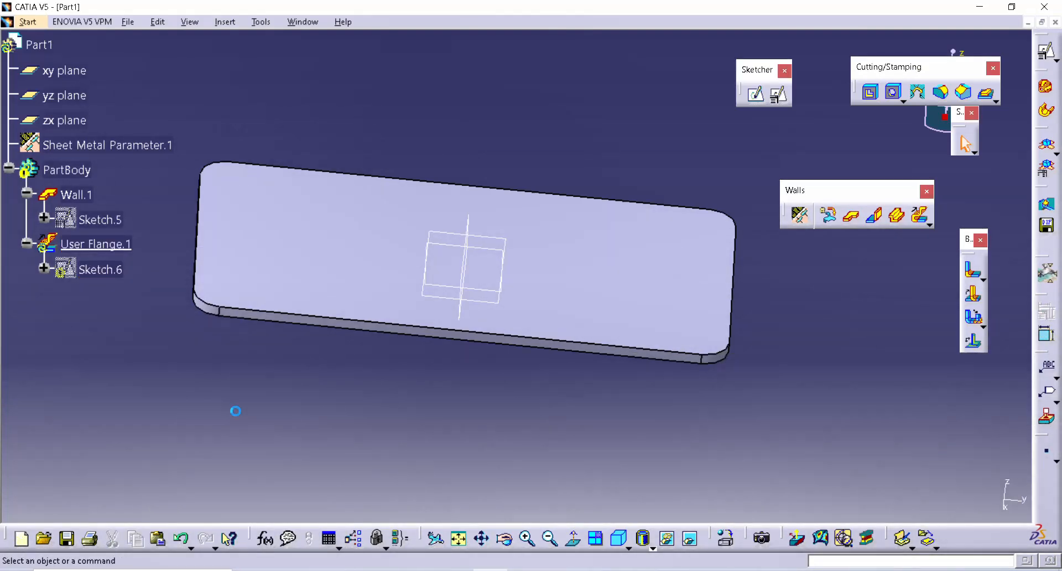
double_click(114, 279)
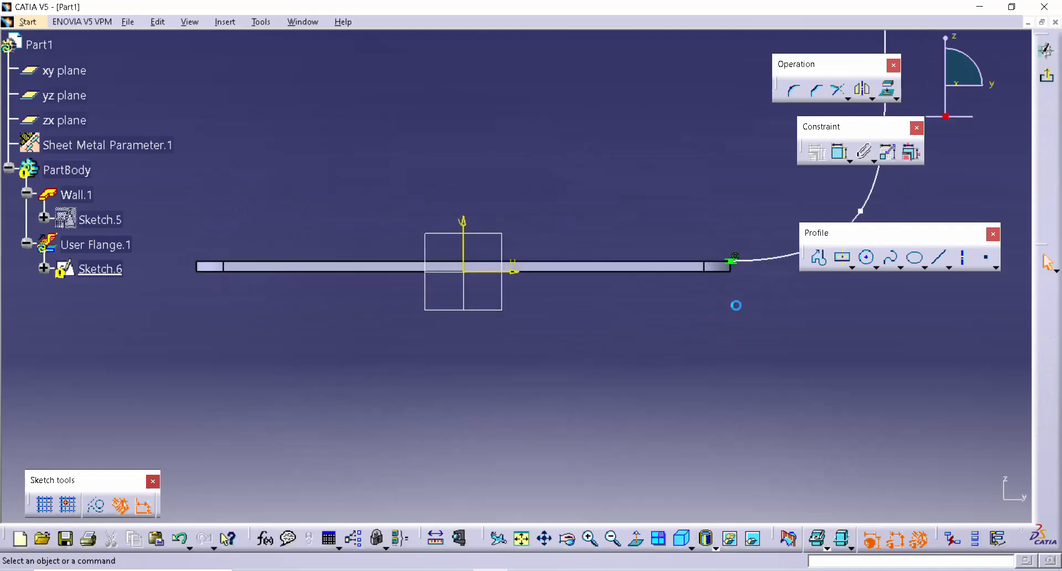
mouse_move(736, 305)
middle_down()
mouse_move(702, 294)
mouse_move(733, 354)
mouse_move(434, 317)
mouse_move(421, 333)
middle_up()
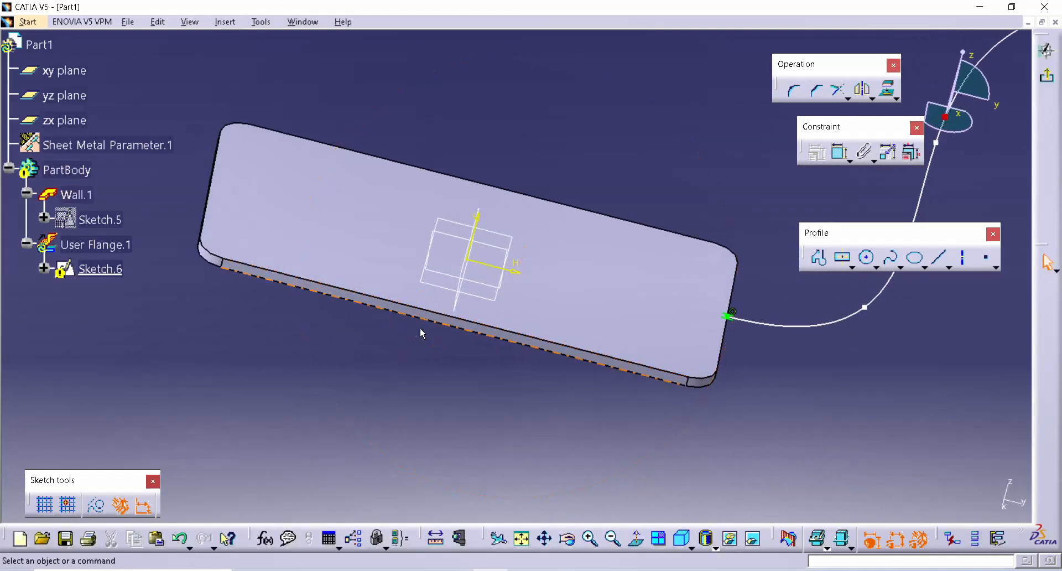
middle_drag(711, 344, 684, 256)
mouse_move(715, 293)
middle_down()
mouse_move(570, 269)
mouse_move(581, 223)
middle_up()
middle_drag(601, 276, 713, 277)
click(1049, 79)
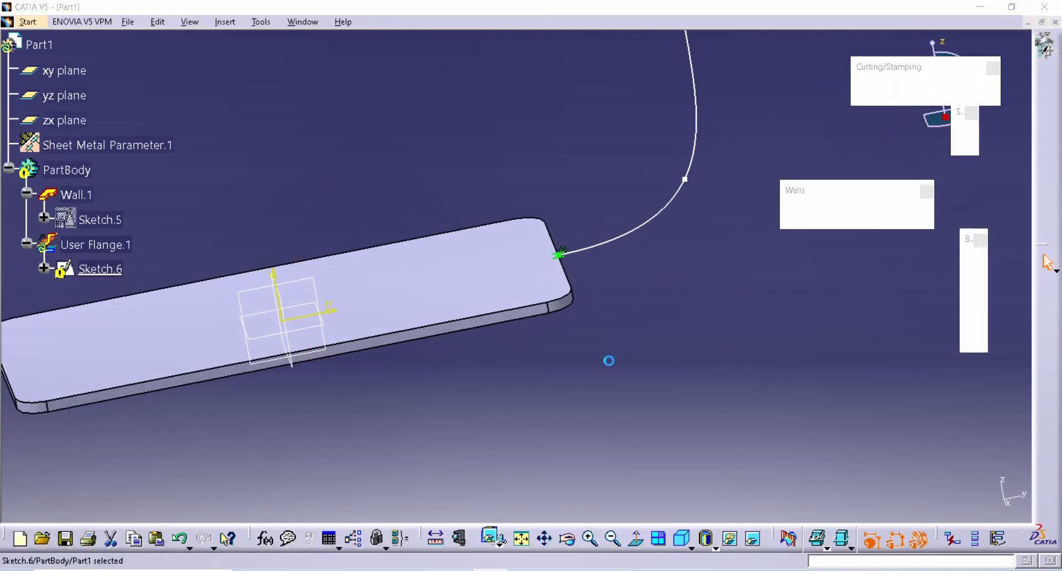
middle_drag(421, 395, 472, 470)
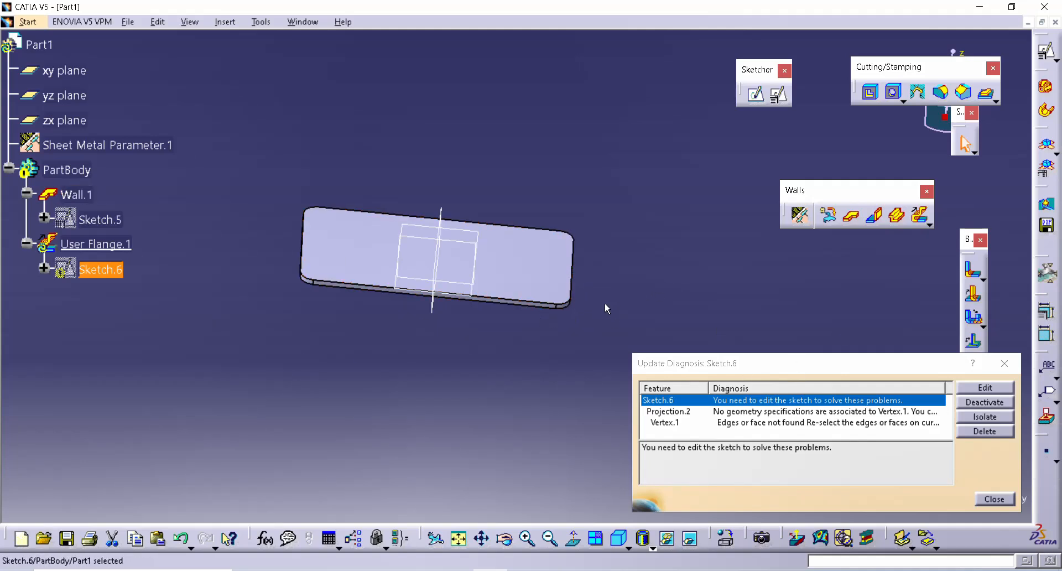
click(1005, 364)
Step: Reopen the flange's profile sketch and delete the constraints and projected reference at the spline's start point
double_click(123, 271)
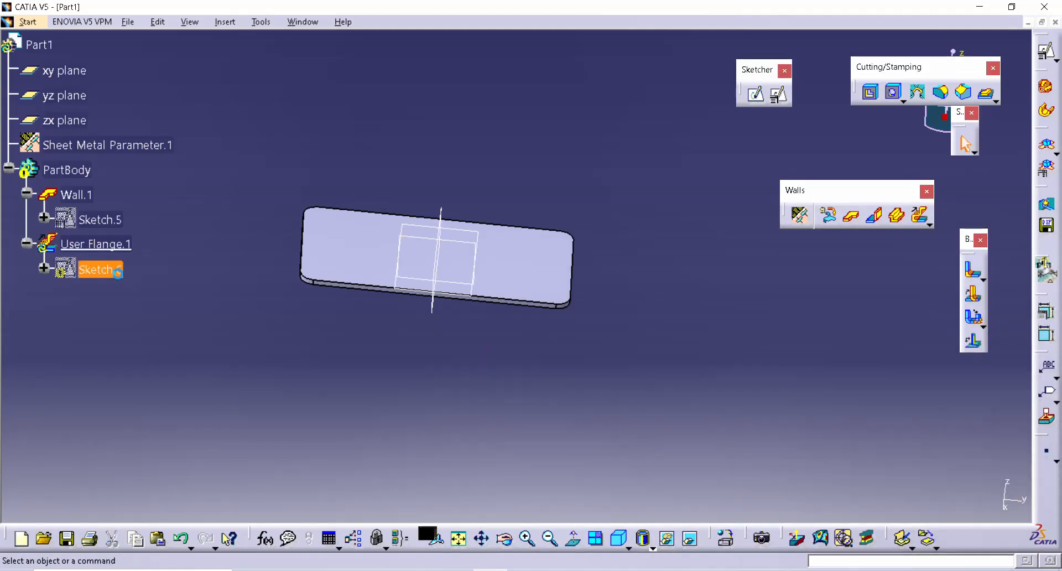
mouse_move(598, 371)
ctrl+middle_down()
mouse_move(667, 290)
mouse_move(506, 330)
ctrl+middle_up()
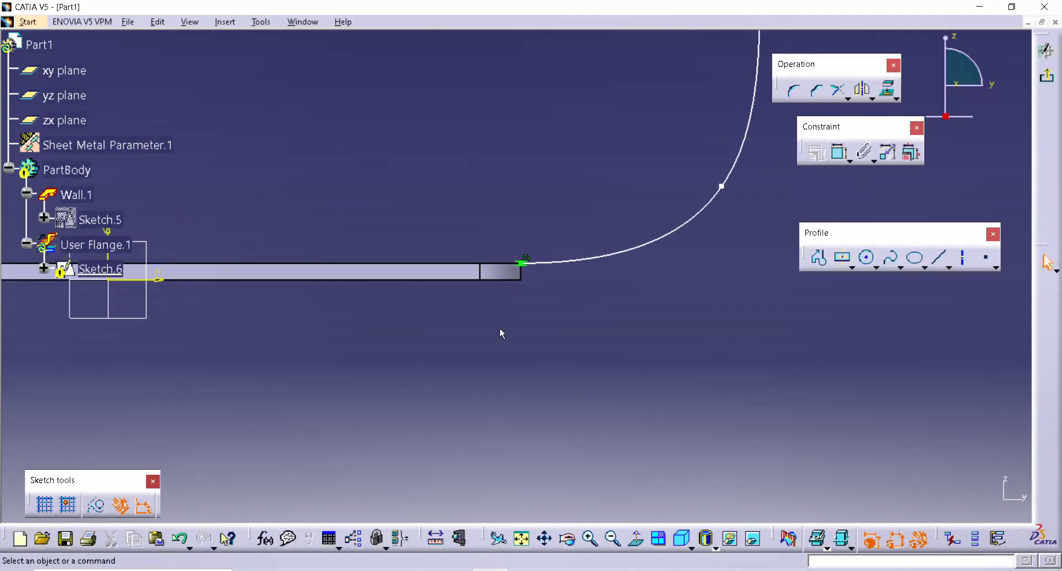
right_click(528, 267)
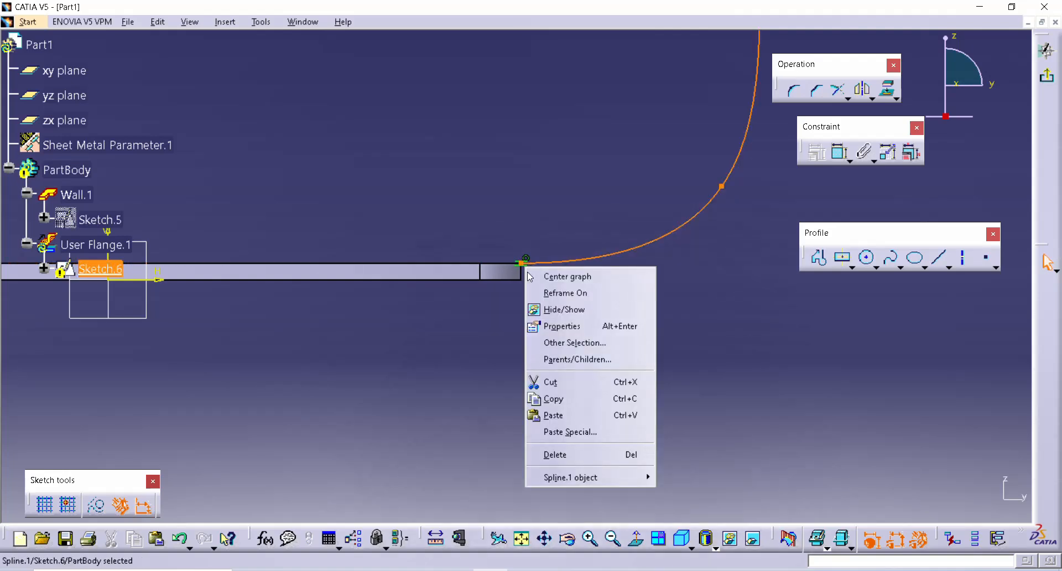
click(695, 374)
mouse_move(565, 332)
ctrl+middle_down()
mouse_move(581, 277)
mouse_move(543, 240)
ctrl+middle_up()
click(466, 185)
drag(466, 185, 578, 309)
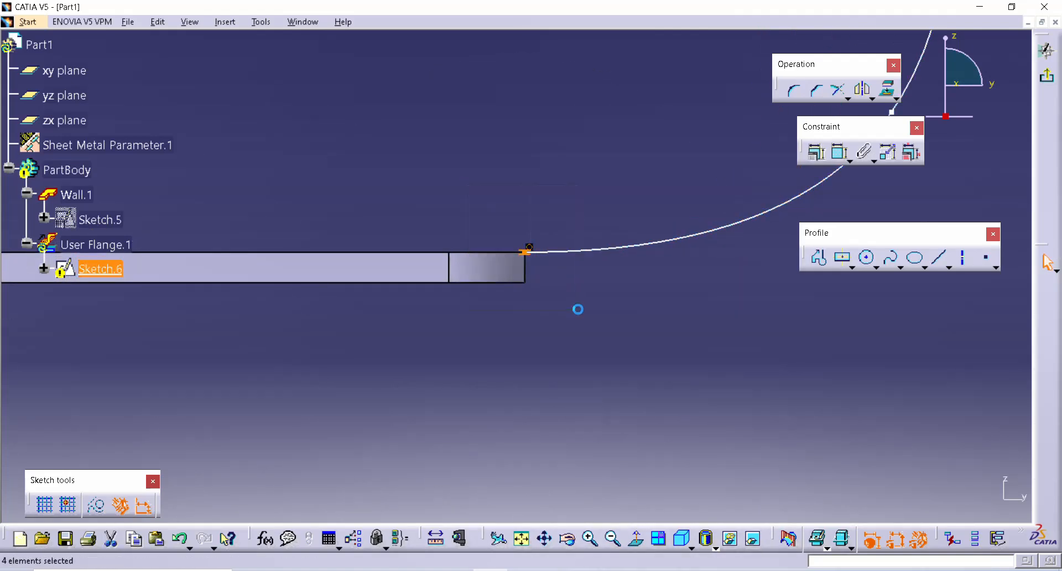
click(618, 382)
Step: Pull the detached spline's lower end toward the wall, and delete the whole spline from the profile sketch
mouse_move(615, 374)
middle_down()
mouse_move(606, 451)
mouse_move(645, 356)
mouse_move(627, 367)
mouse_move(595, 354)
mouse_move(602, 290)
mouse_move(613, 308)
middle_up()
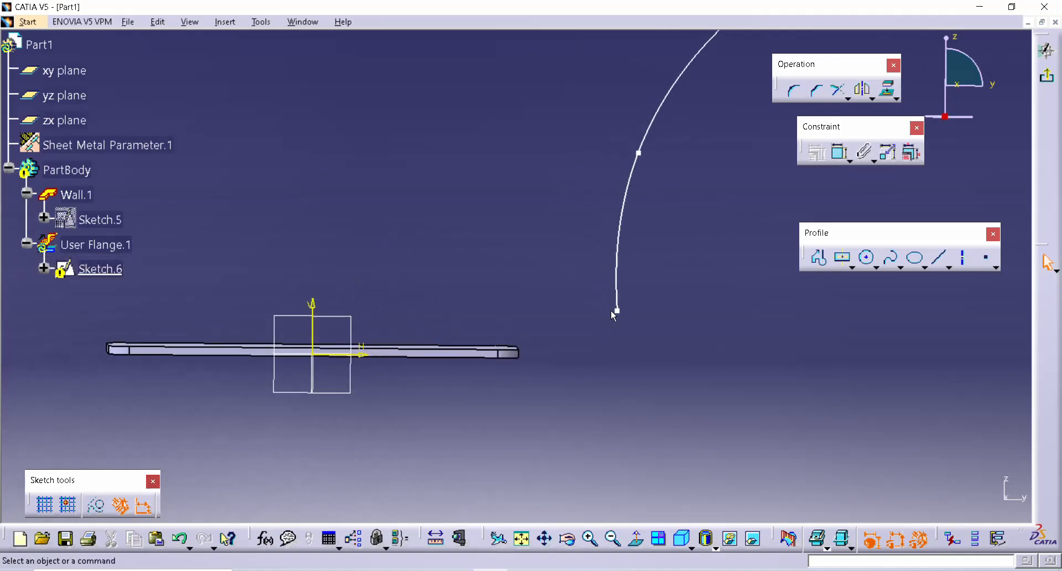
drag(626, 315, 574, 347)
middle_drag(630, 348, 642, 175)
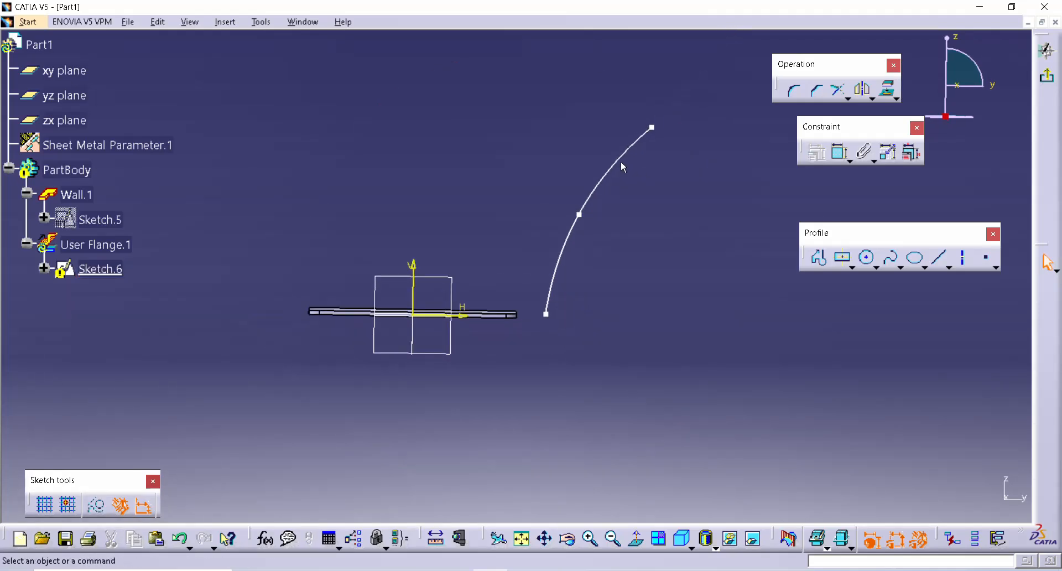
click(621, 160)
key(Delete)
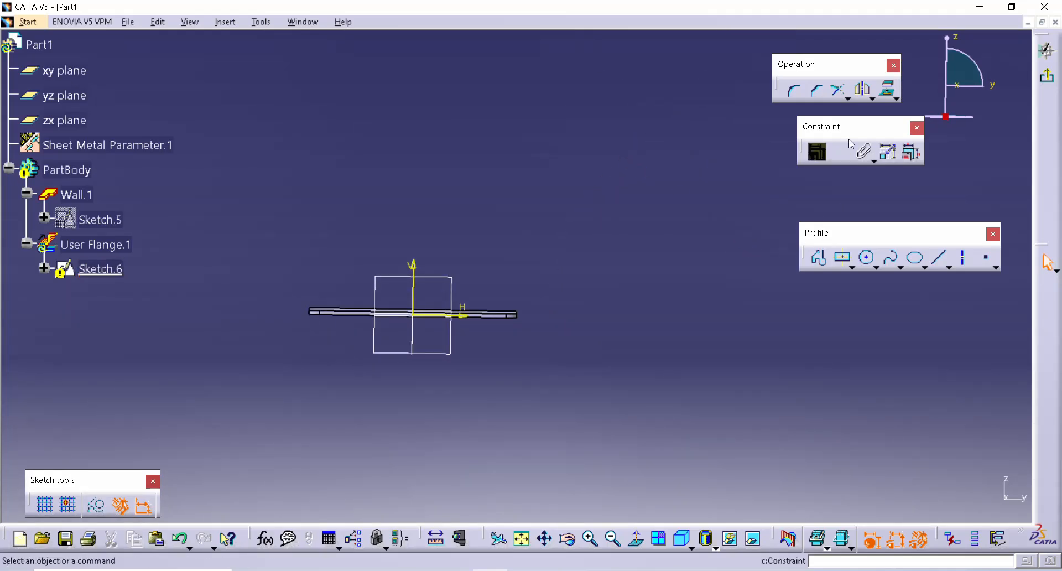
Step: Draw a wavy five-point spline rising beyond the wall's end, starting at about H 57.5 mm, V 7.1 mm
click(893, 259)
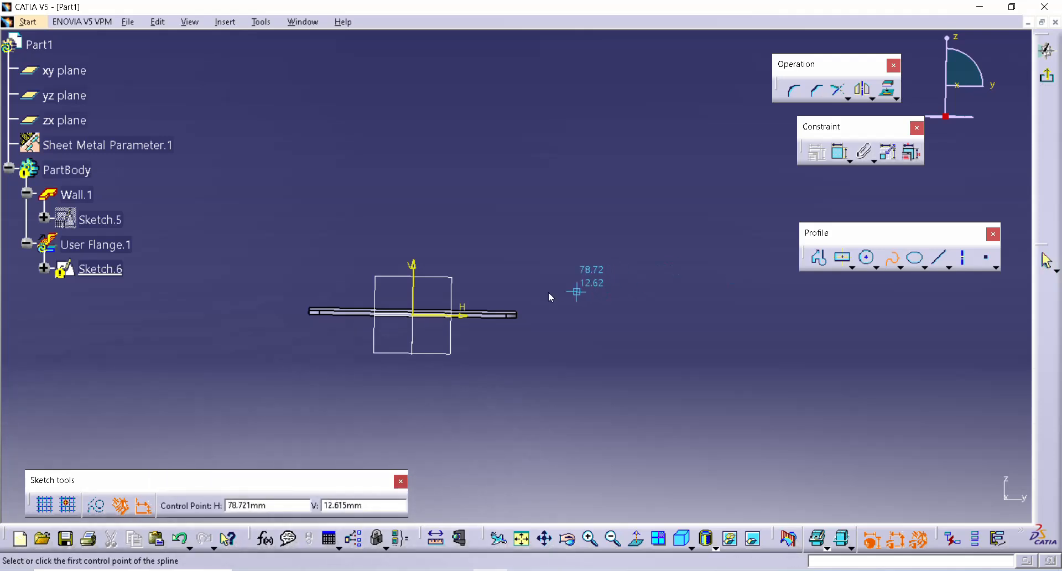
click(636, 538)
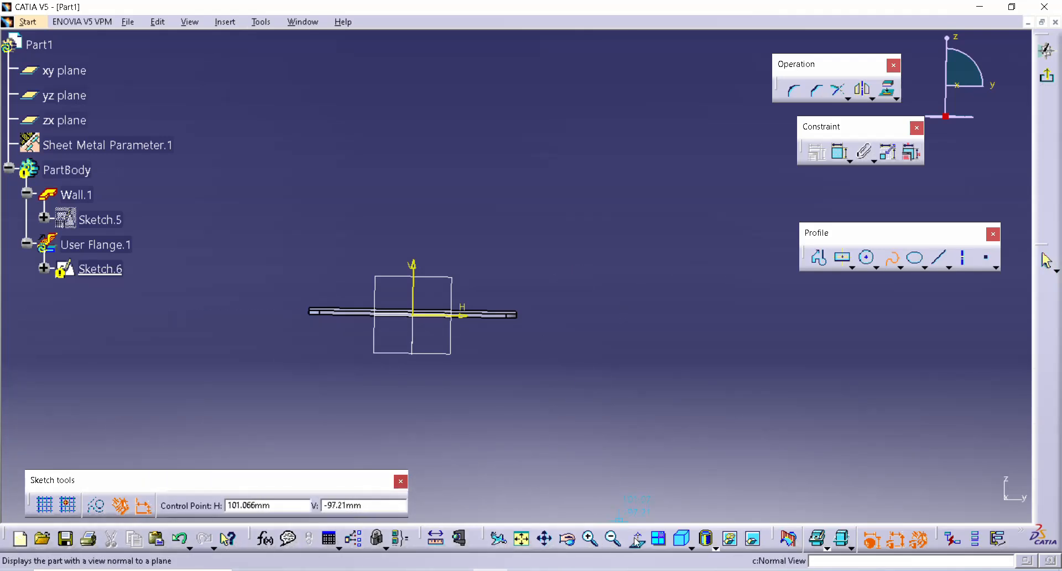
middle_drag(562, 359, 579, 306)
click(546, 320)
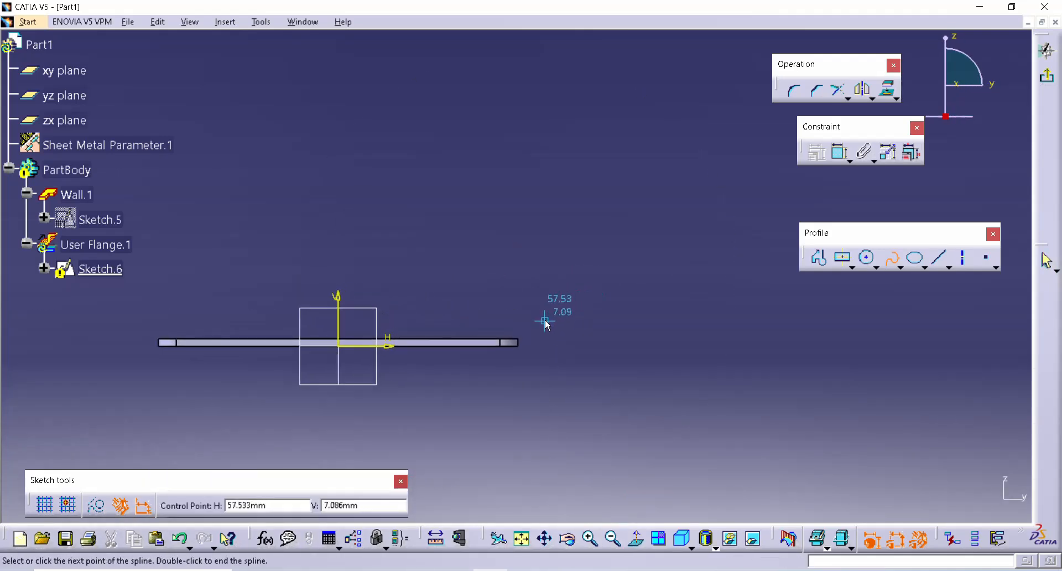
click(660, 241)
click(630, 122)
click(729, 48)
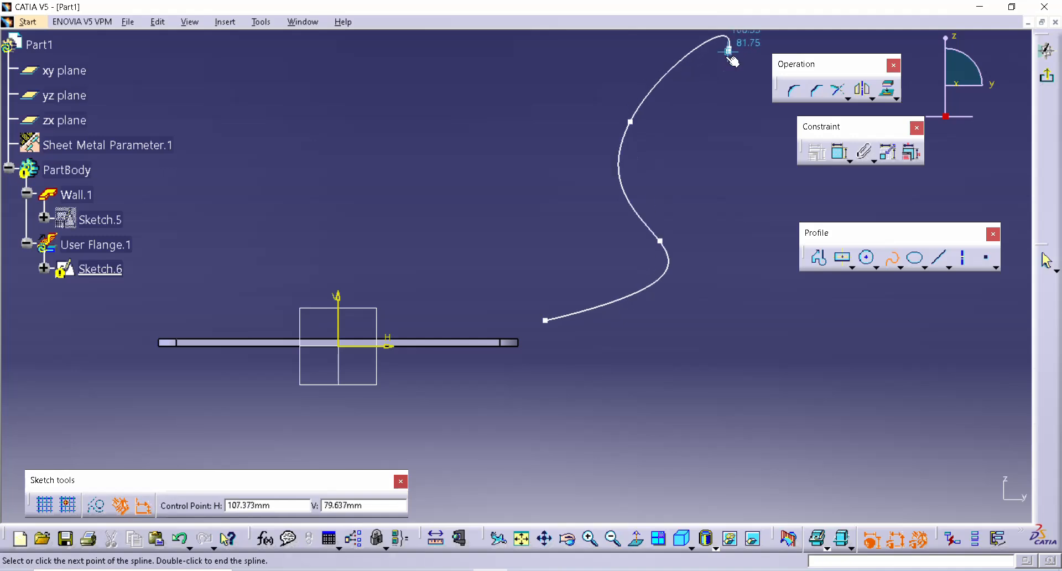
middle_drag(707, 83, 707, 138)
middle_drag(707, 138, 695, 200)
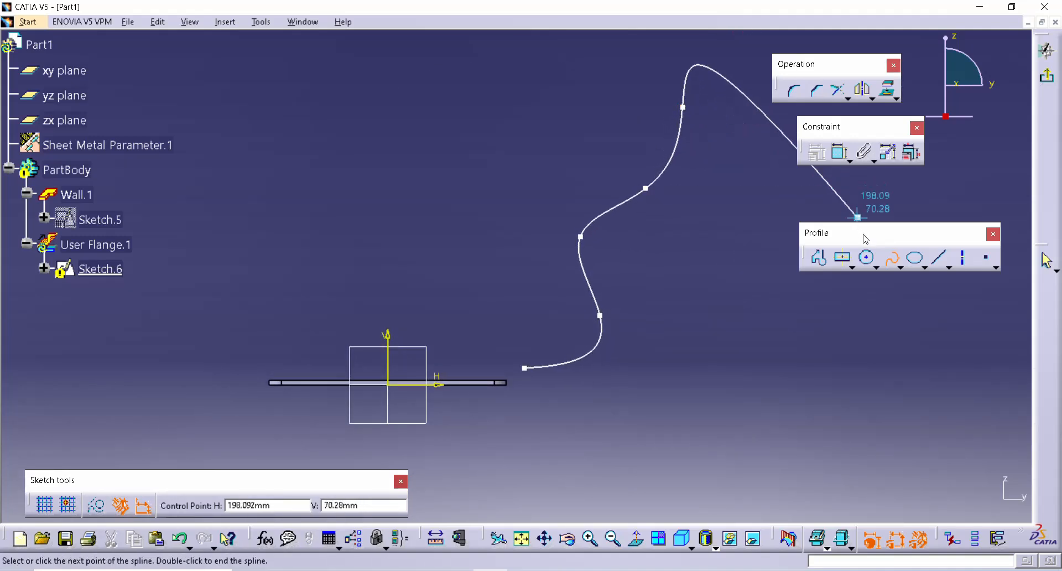
click(891, 258)
click(686, 367)
middle_drag(685, 368, 741, 279)
middle_drag(615, 397, 656, 332)
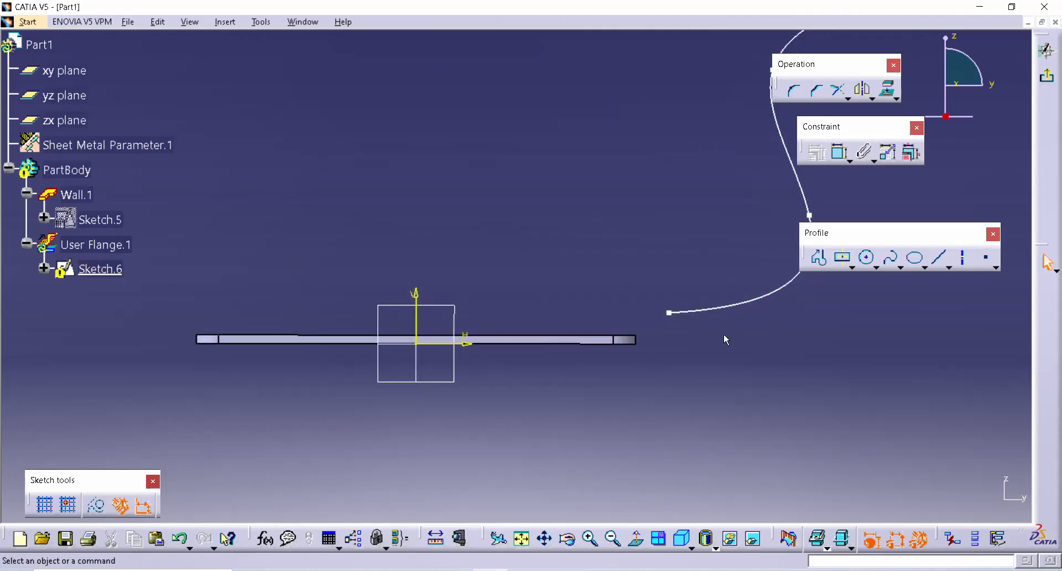
Step: Constrain the new spline tangent to the wall's upper edge
click(724, 310)
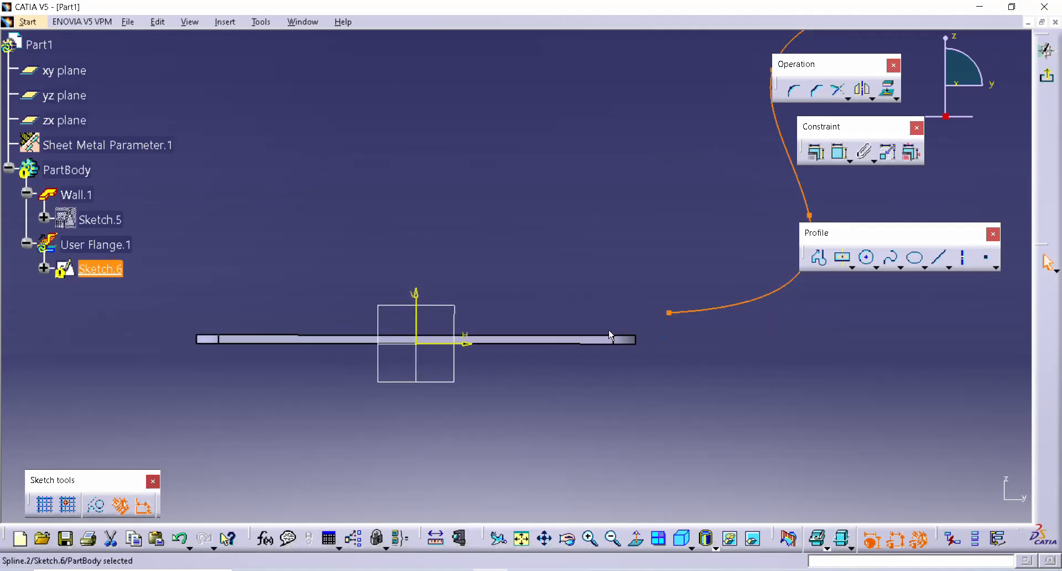
ctrl+click(593, 333)
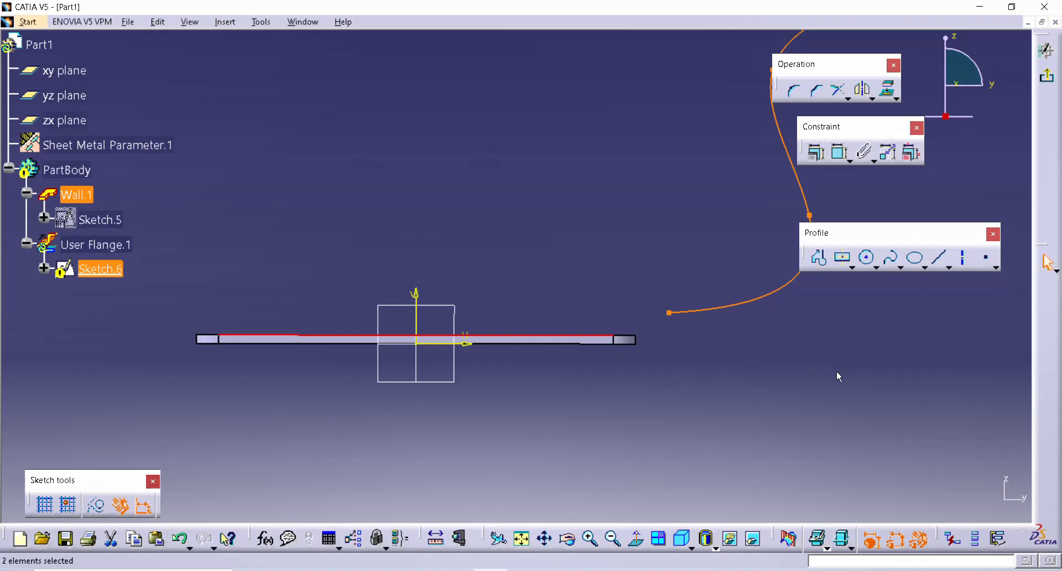
click(816, 152)
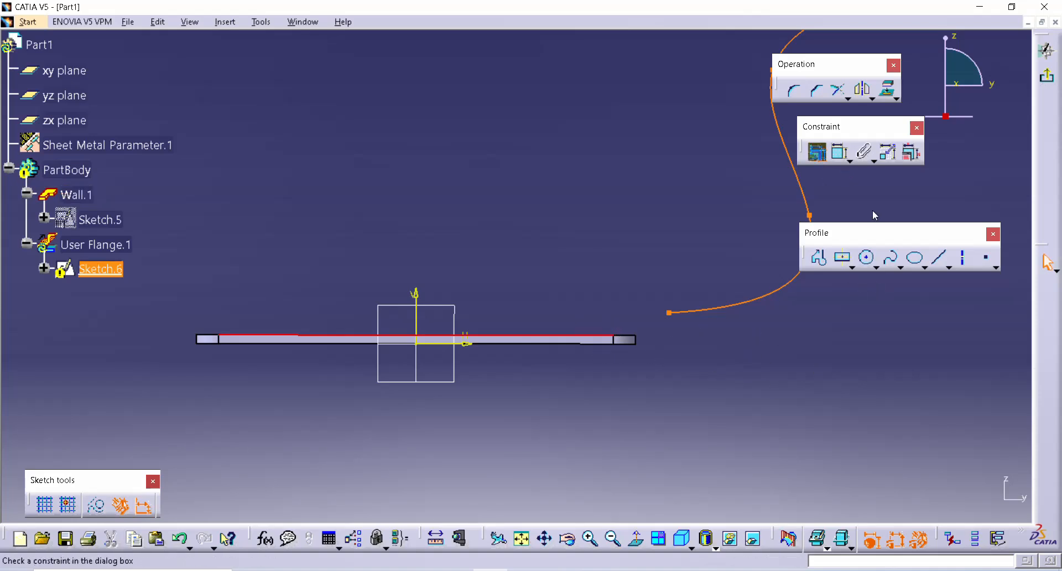
click(982, 343)
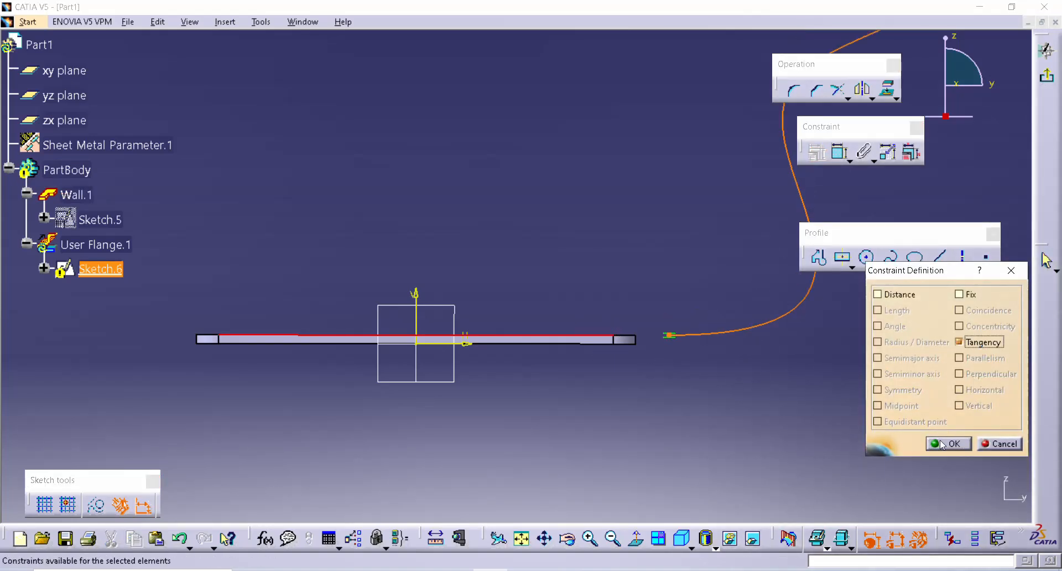
click(942, 444)
Step: Make the spline's start point coincident with the upper corner at the wall's end
middle_drag(760, 395, 778, 338)
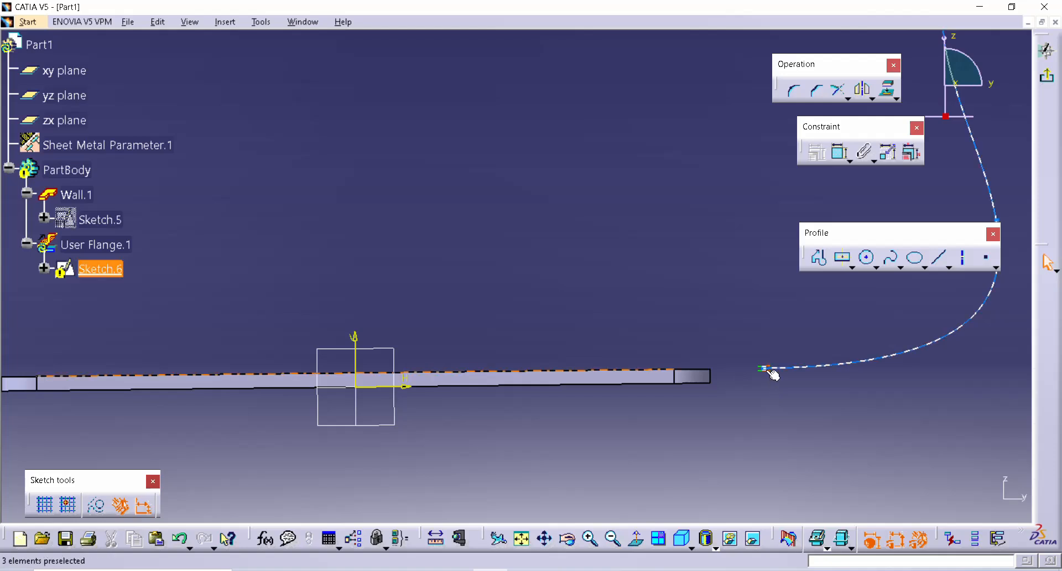
click(773, 373)
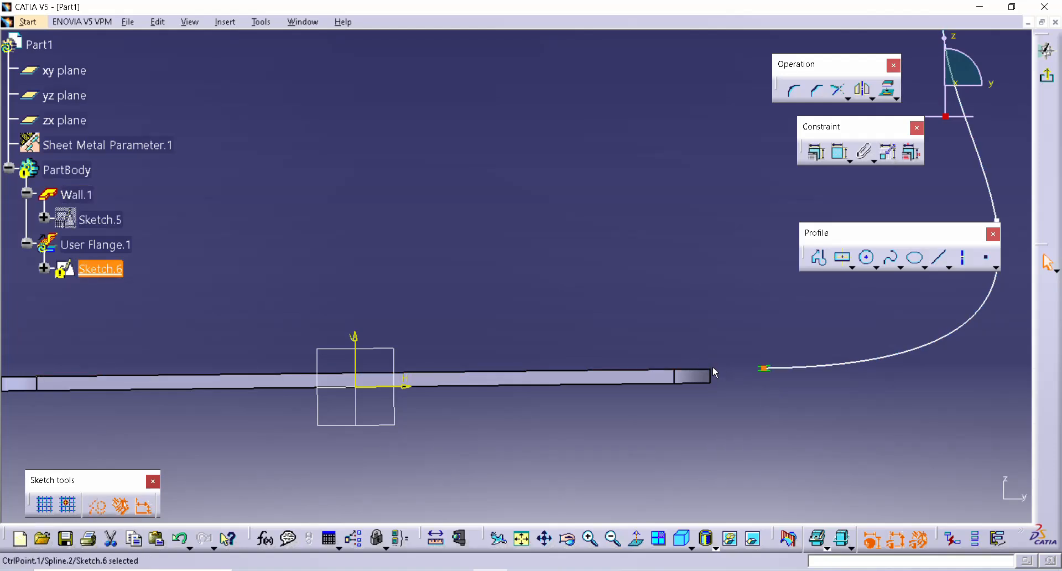
ctrl+click(711, 370)
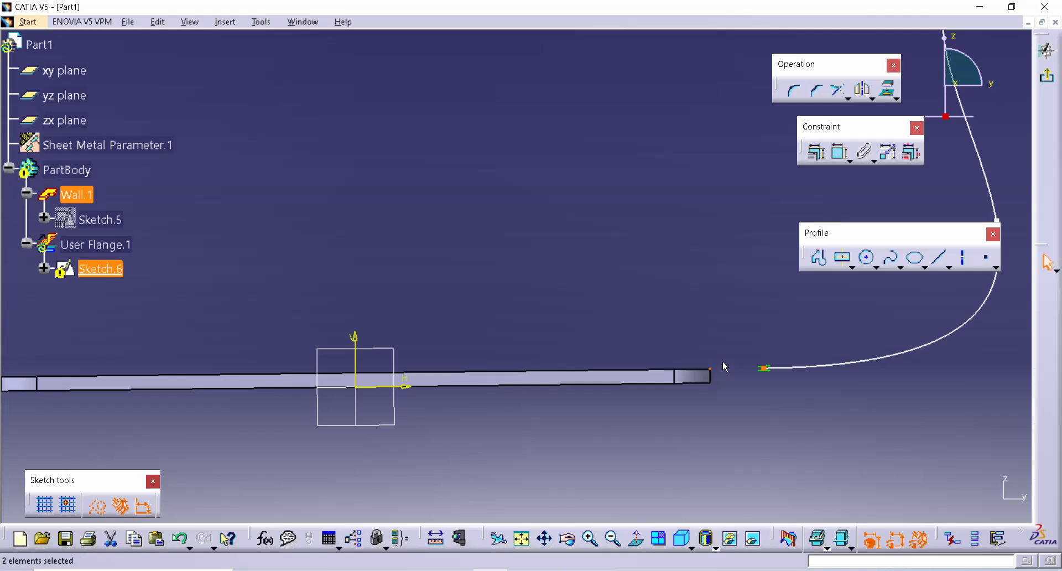
click(816, 151)
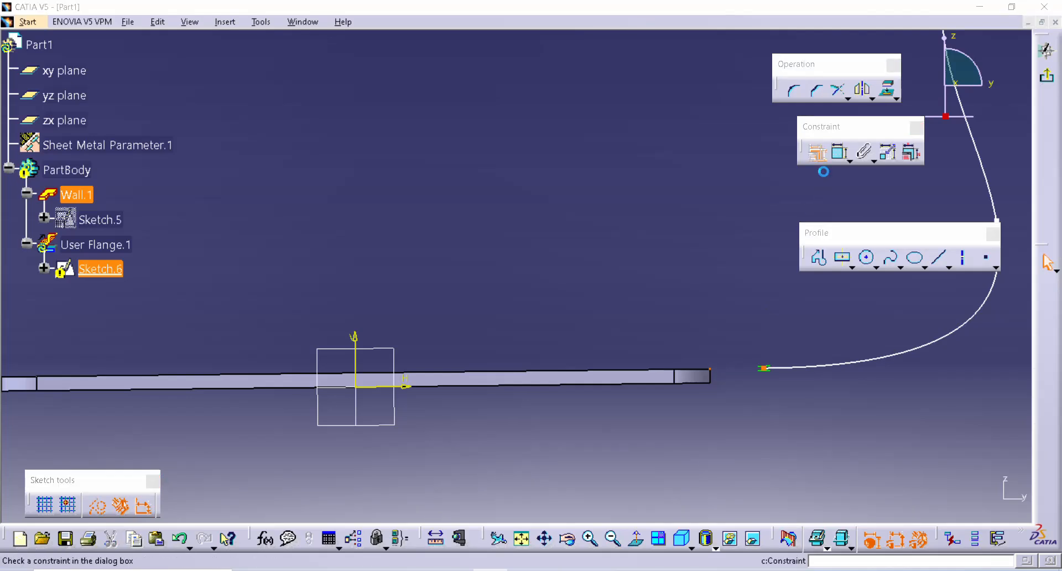
click(1008, 313)
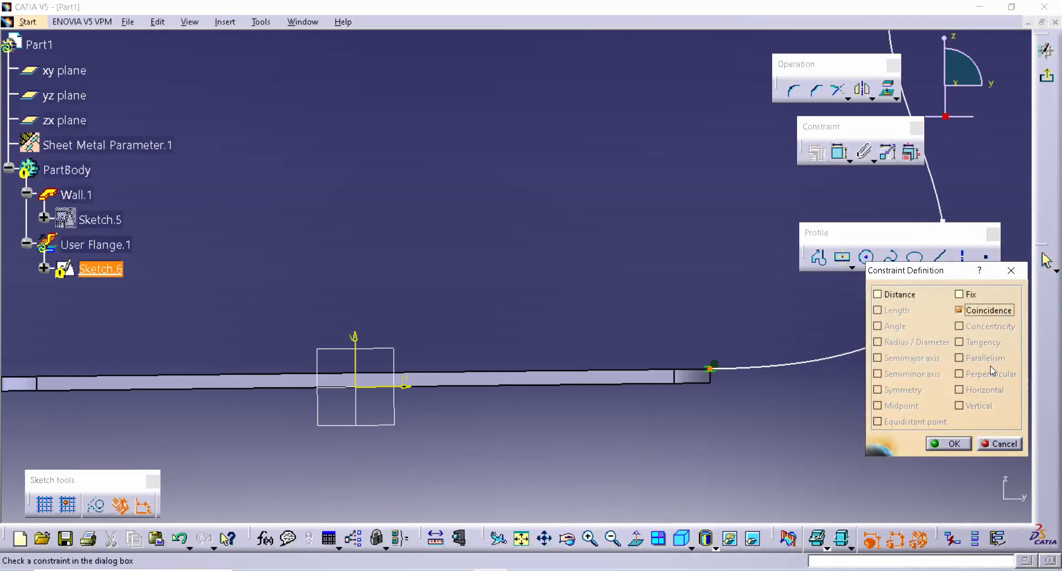
click(948, 443)
Step: Reshape the spline into a gentler wave by moving its four free control points, and exit the sketch
middle_drag(620, 321, 586, 451)
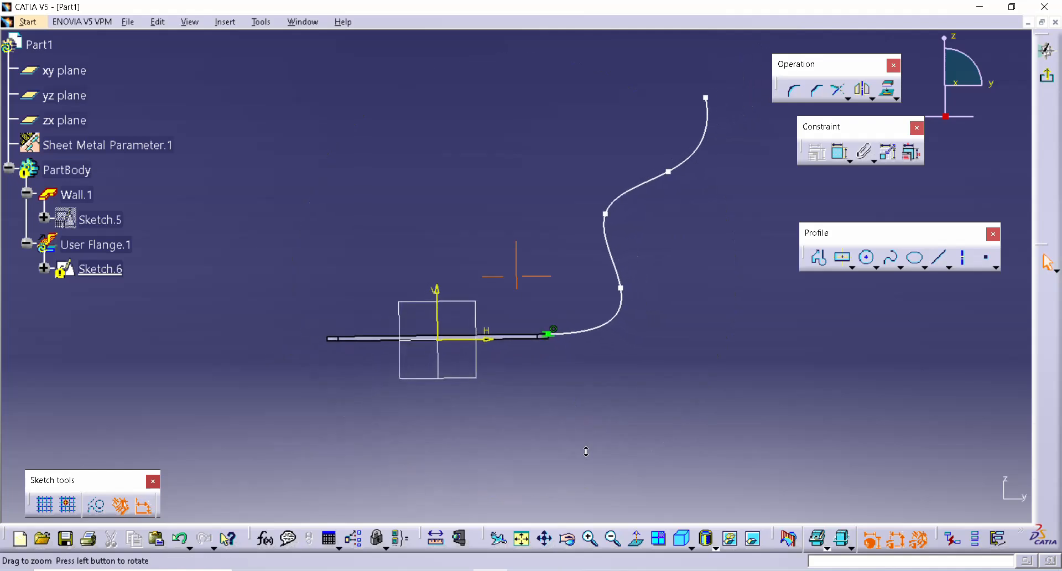
drag(706, 98, 736, 79)
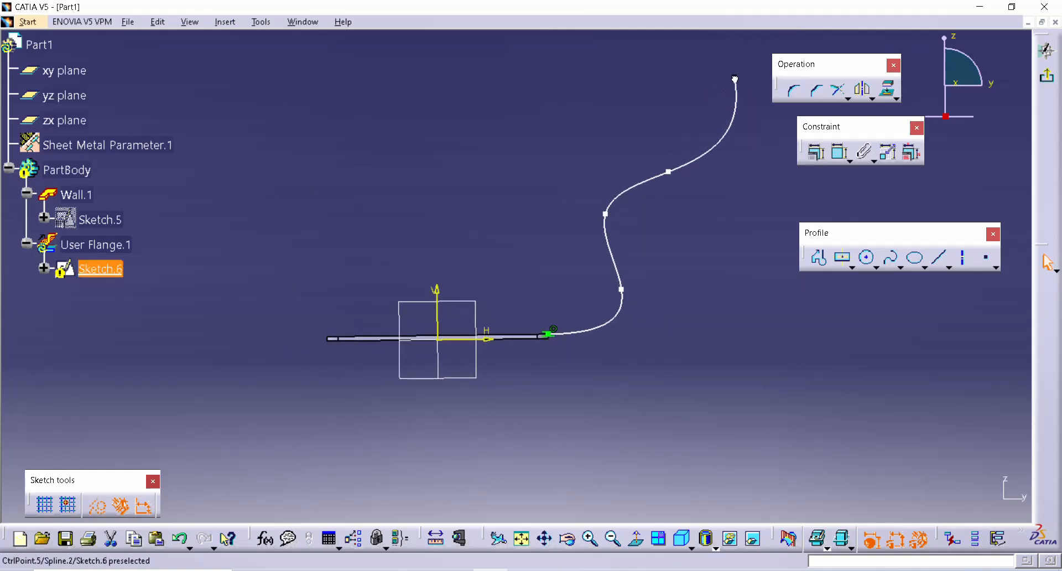
drag(669, 174, 670, 144)
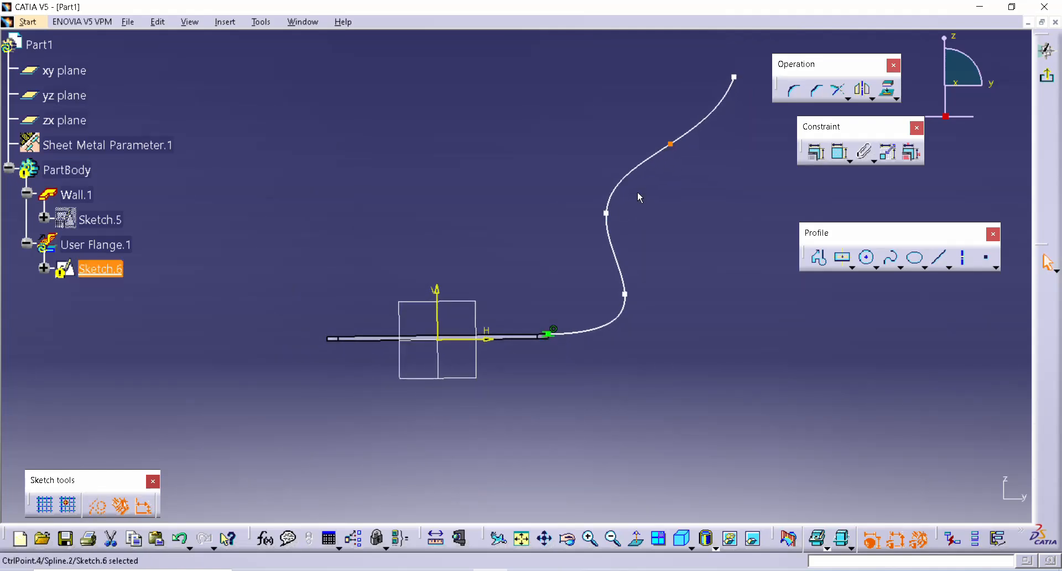
drag(606, 214, 639, 196)
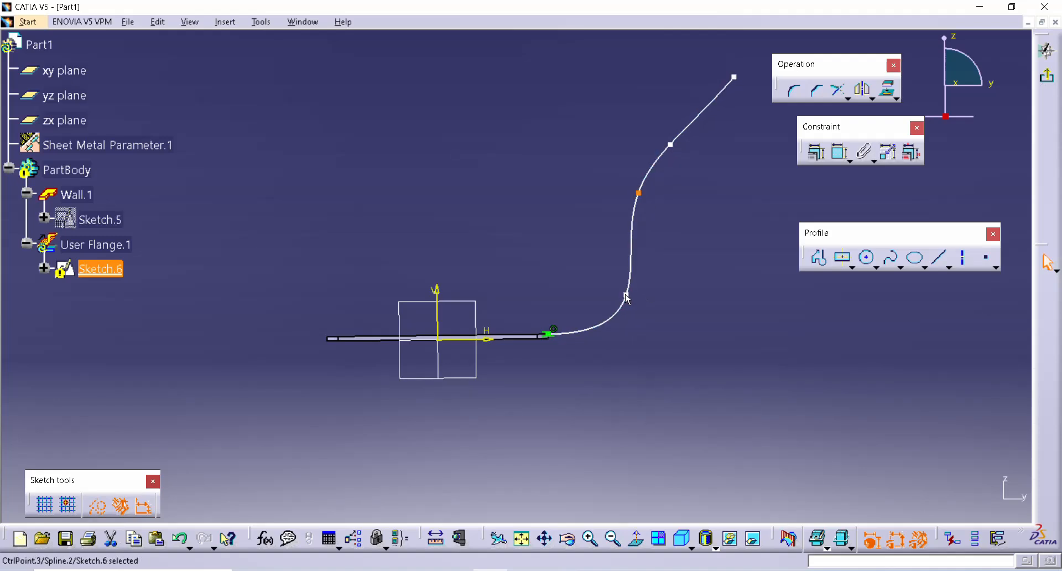
drag(633, 300, 621, 311)
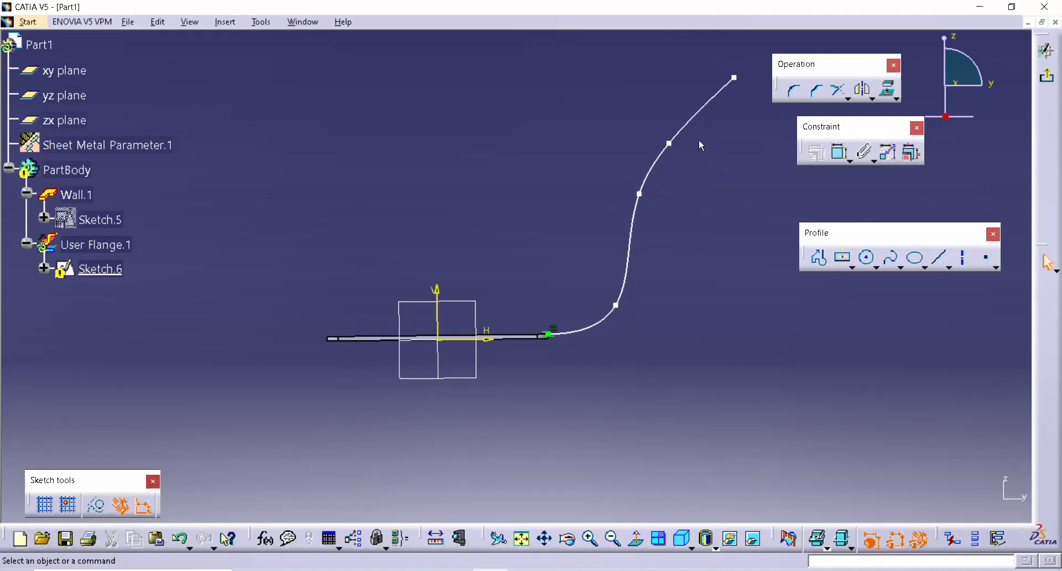
drag(670, 144, 703, 154)
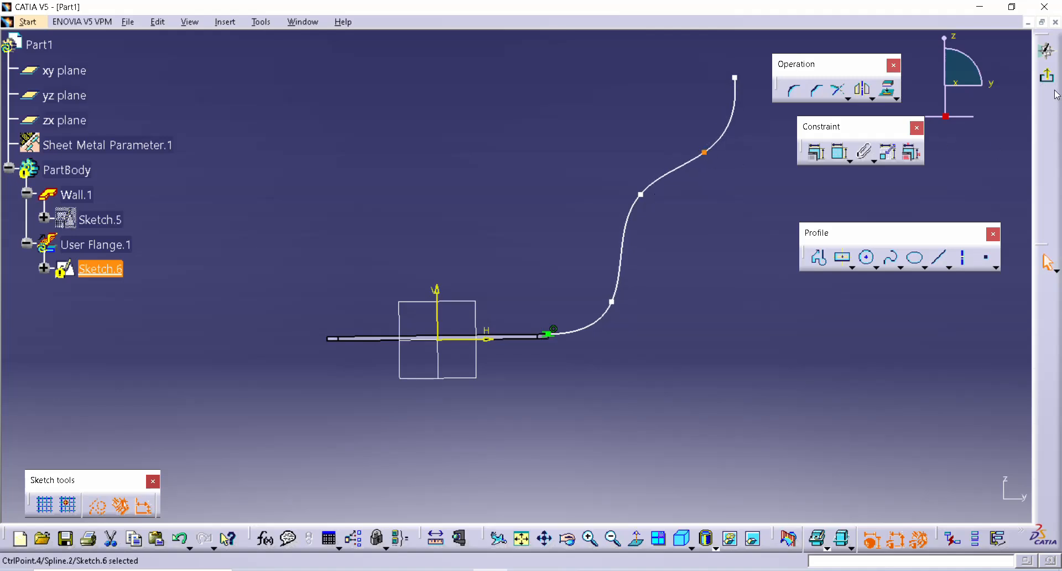
click(1046, 75)
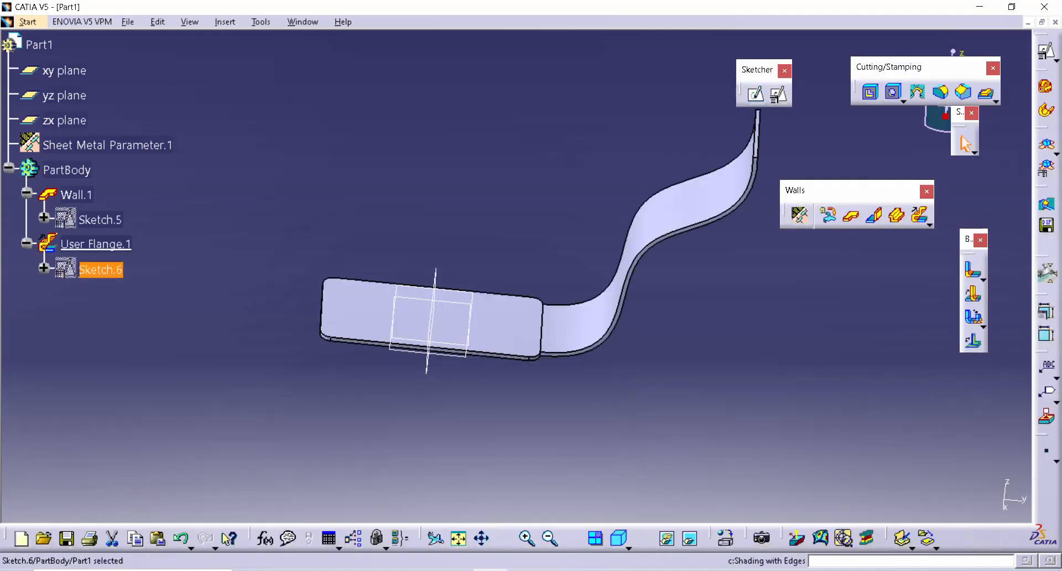
Step: Propagate the user-defined flange's spine around the wall's whole rounded perimeter, apply it, and show the part in isometric view
click(363, 363)
mouse_move(363, 363)
middle_down()
mouse_move(268, 415)
mouse_move(631, 331)
mouse_move(622, 349)
middle_up()
double_click(95, 245)
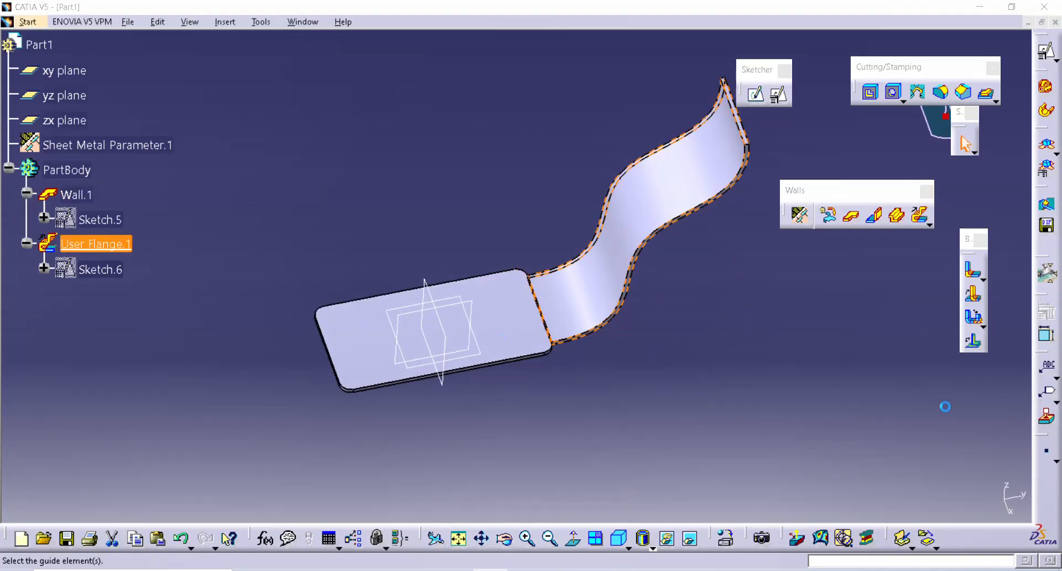
click(851, 348)
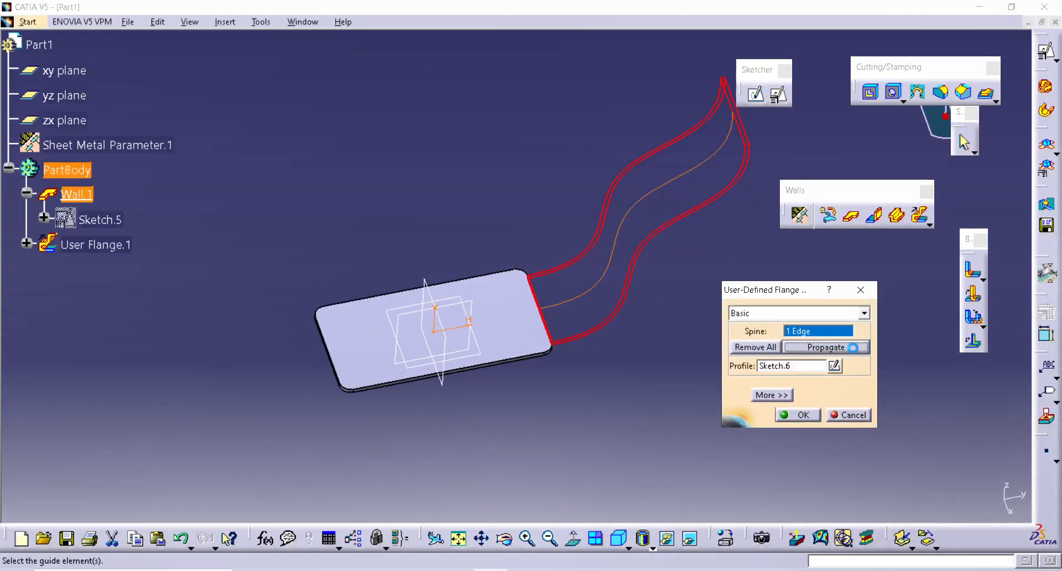
click(804, 416)
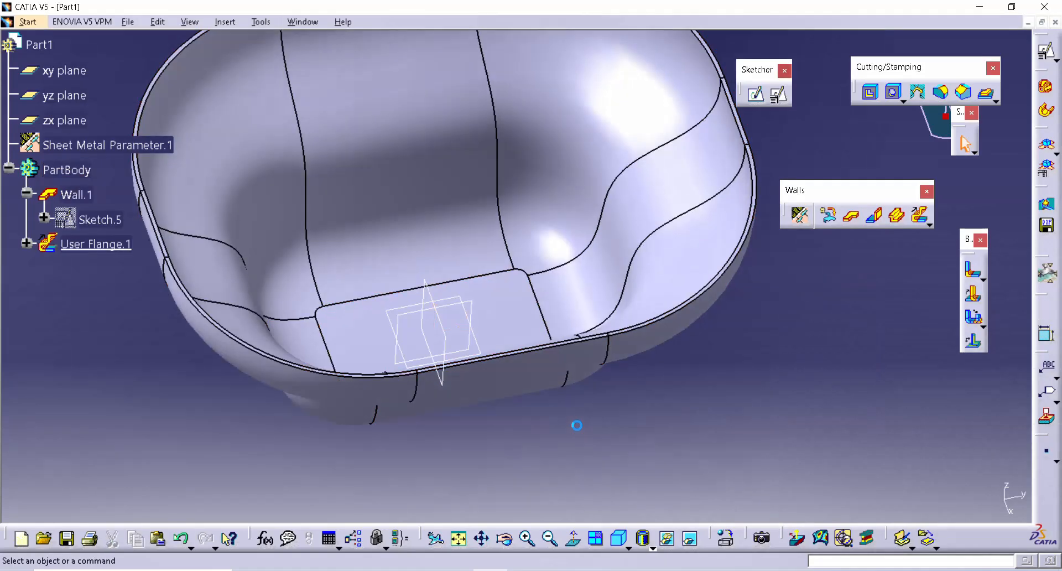
middle_drag(577, 425, 600, 350)
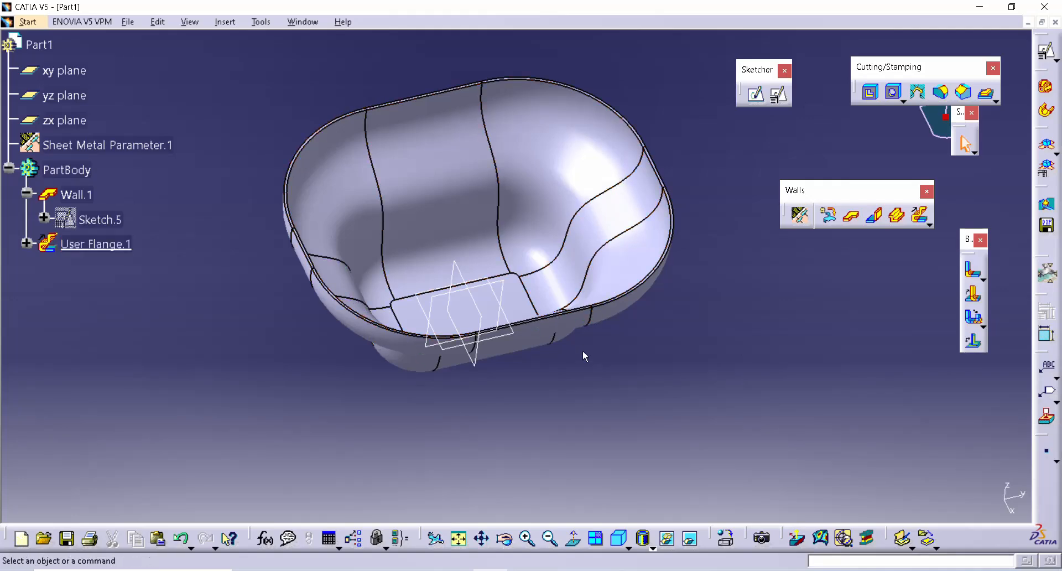
middle_drag(585, 356, 674, 402)
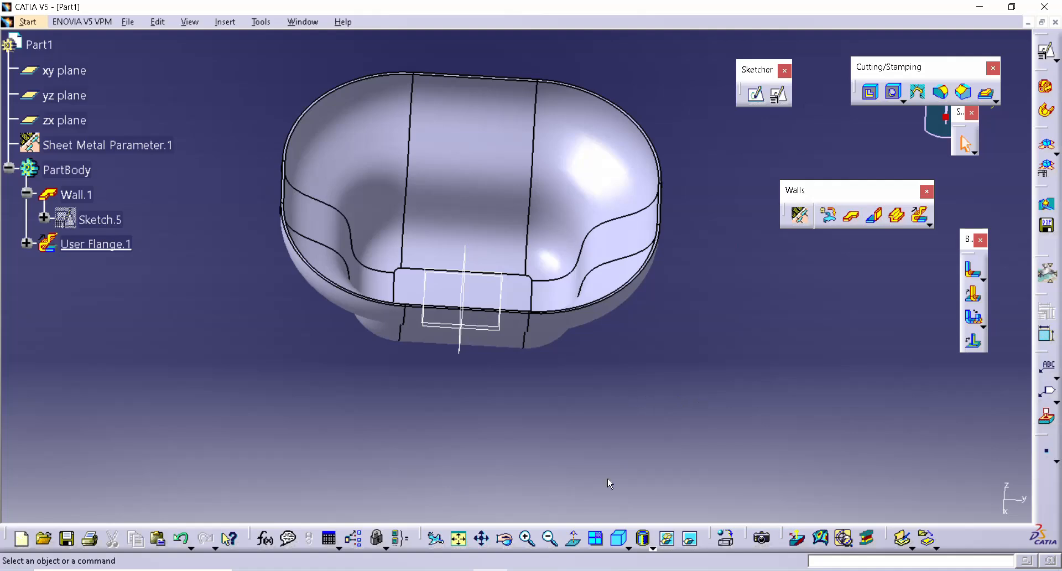
click(618, 538)
Step: Examine the user-defined flange's Relimited type and its Limit 1 and Limit 2 selections, and close the definition without applying changes
click(929, 223)
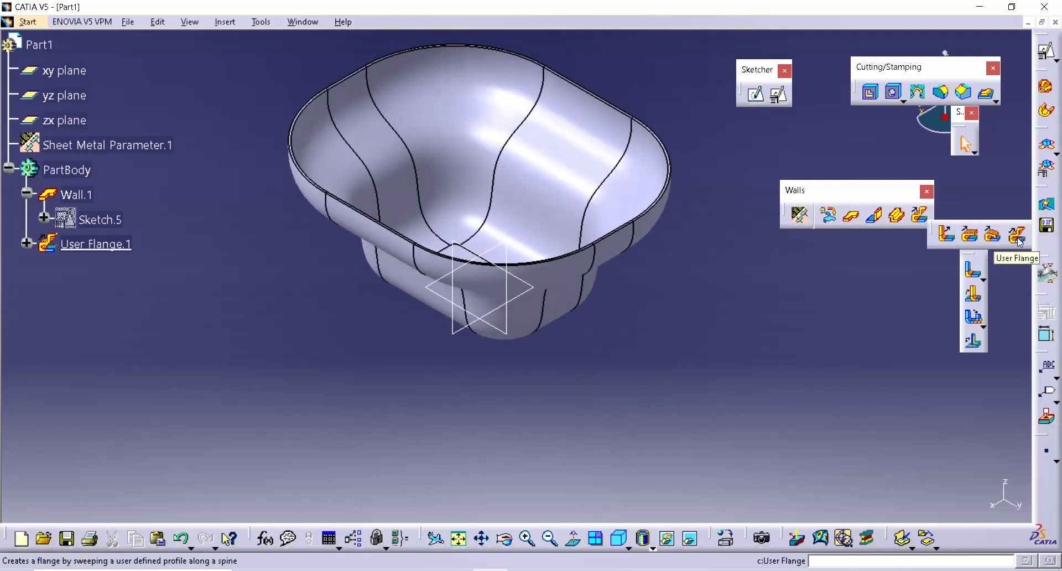
double_click(108, 244)
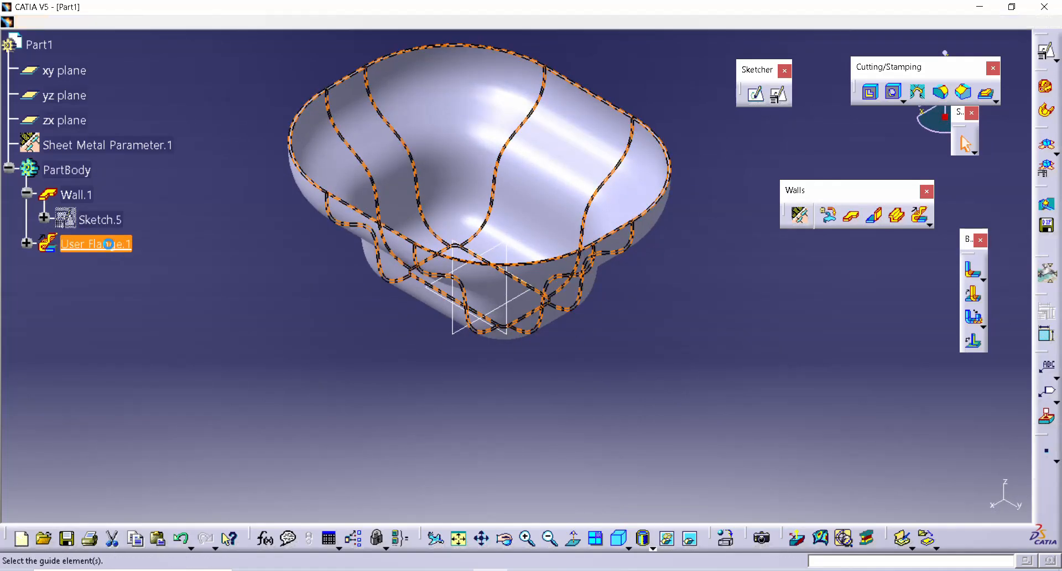
click(788, 315)
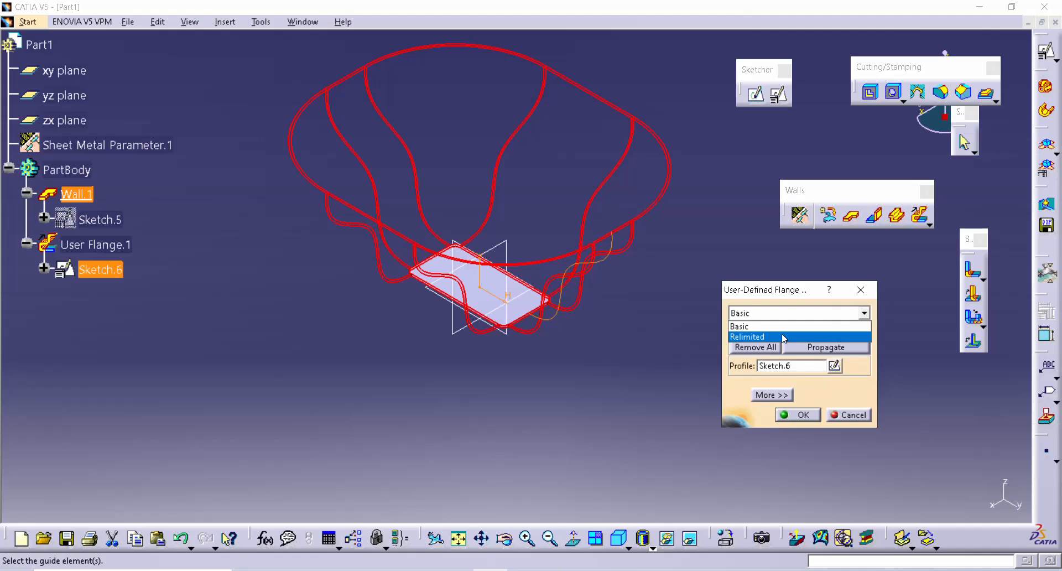
click(783, 338)
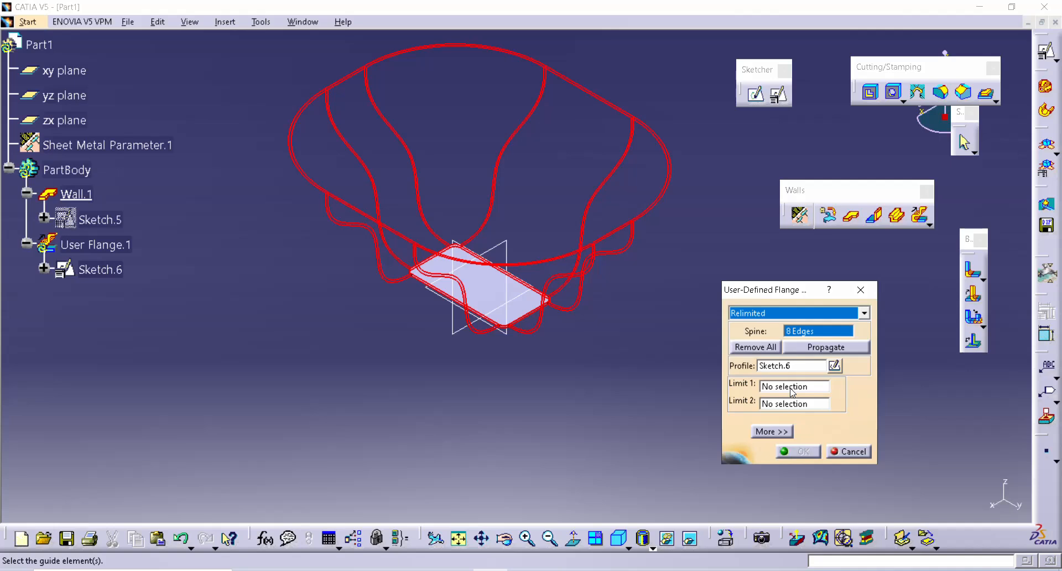
click(791, 388)
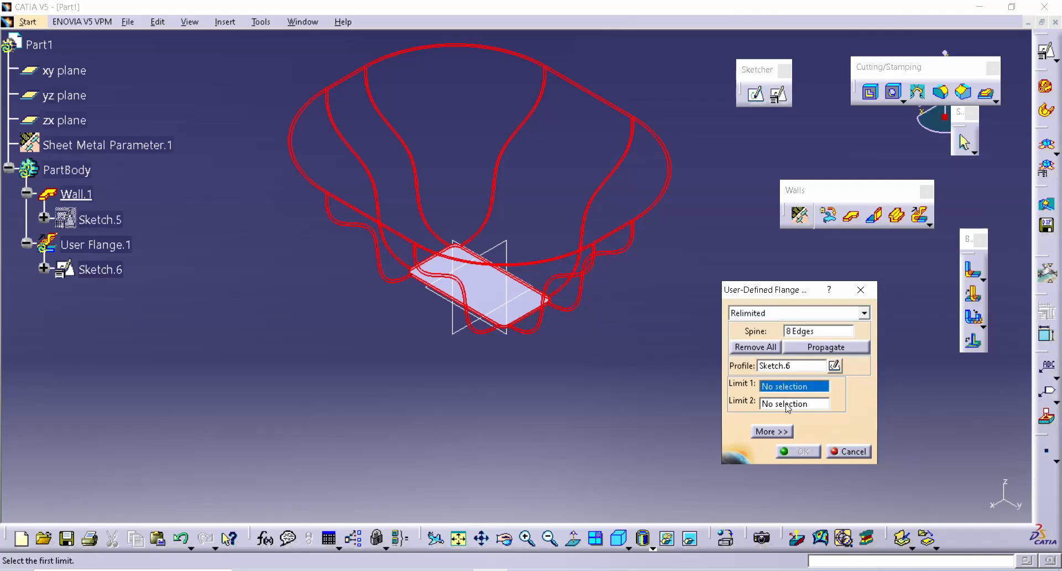
click(787, 405)
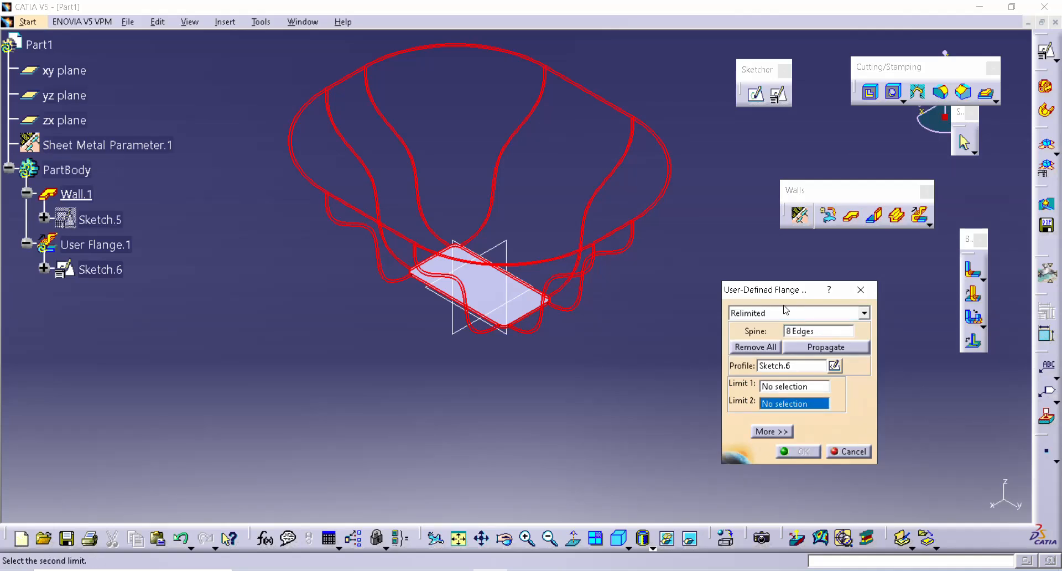
click(930, 225)
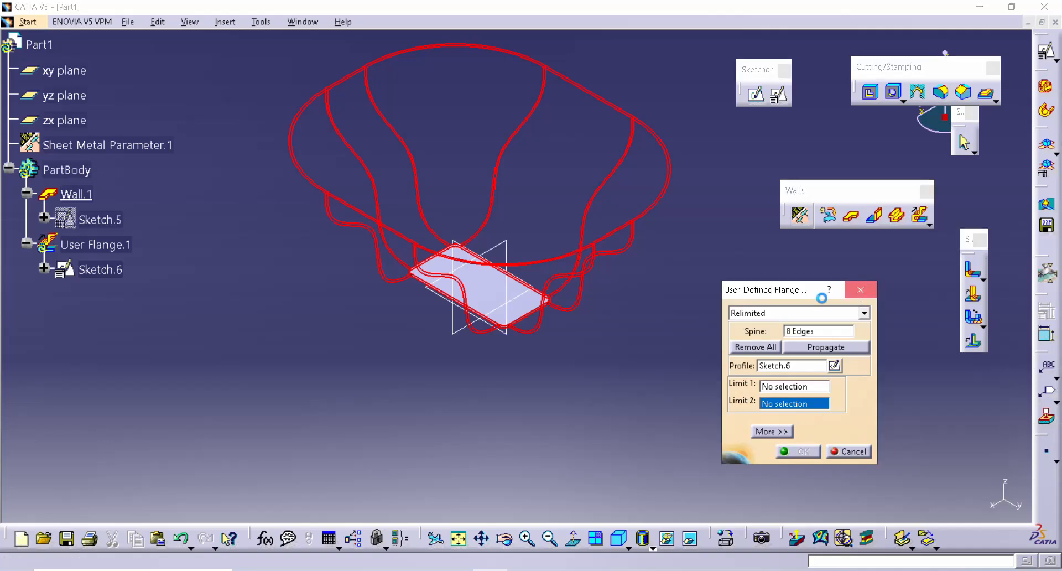
click(861, 291)
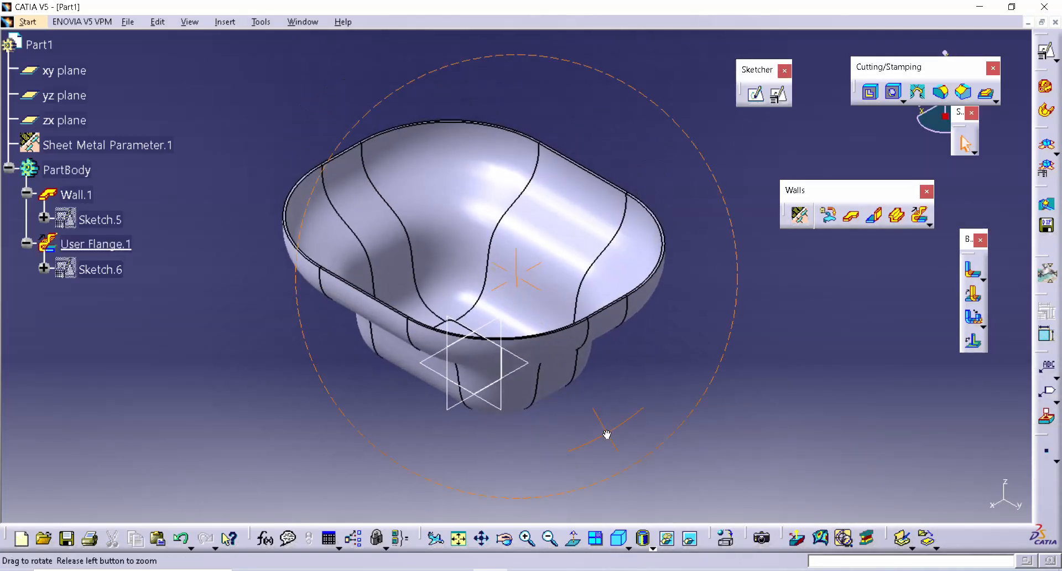